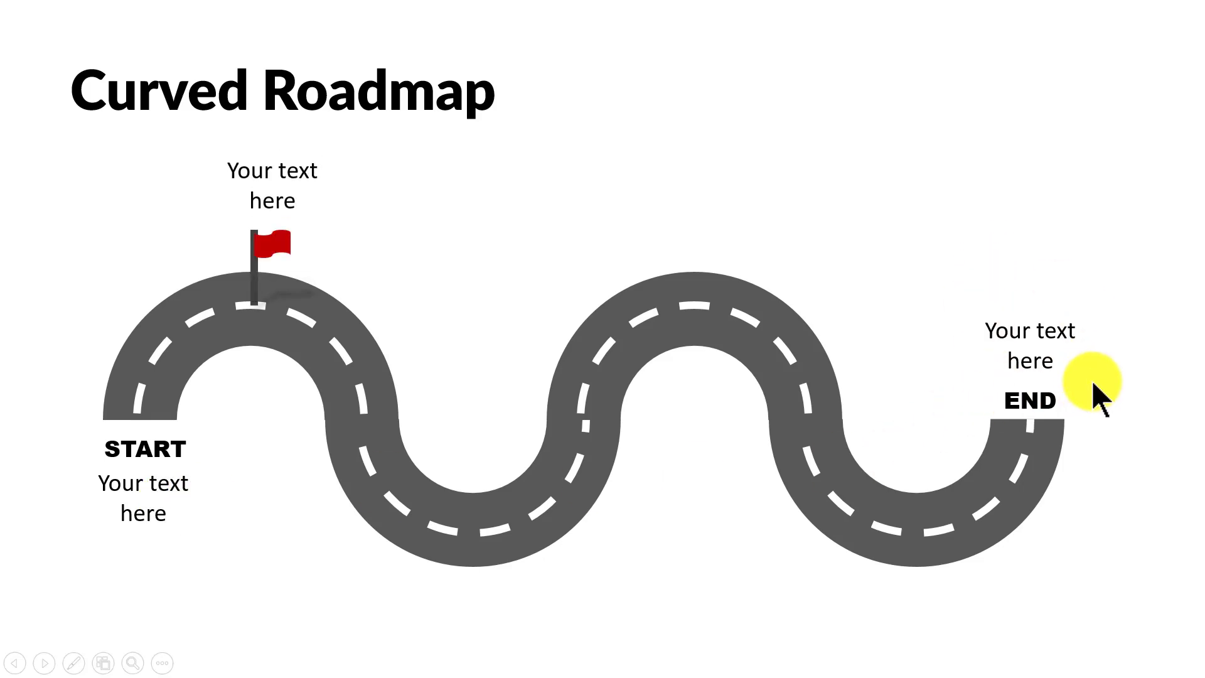
# Step: Advance the slide show to reveal the second, third and last milestone flags
pyautogui.click(1091, 380)
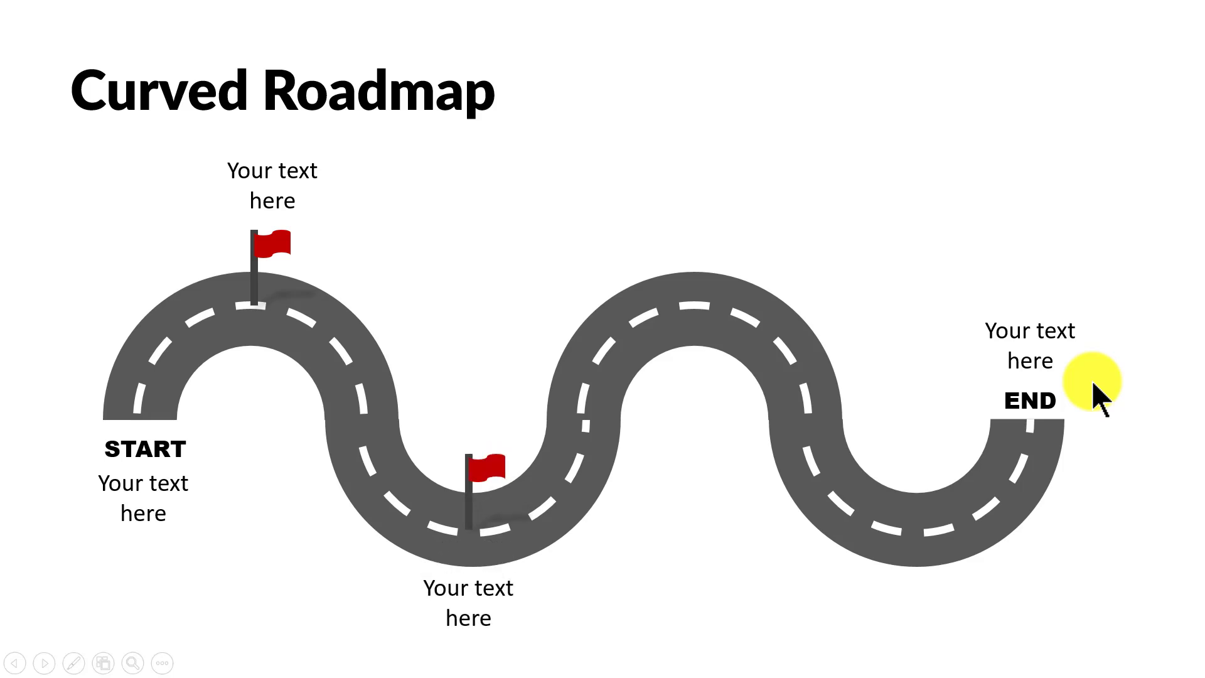
pyautogui.click(1090, 379)
pyautogui.click(1090, 379)
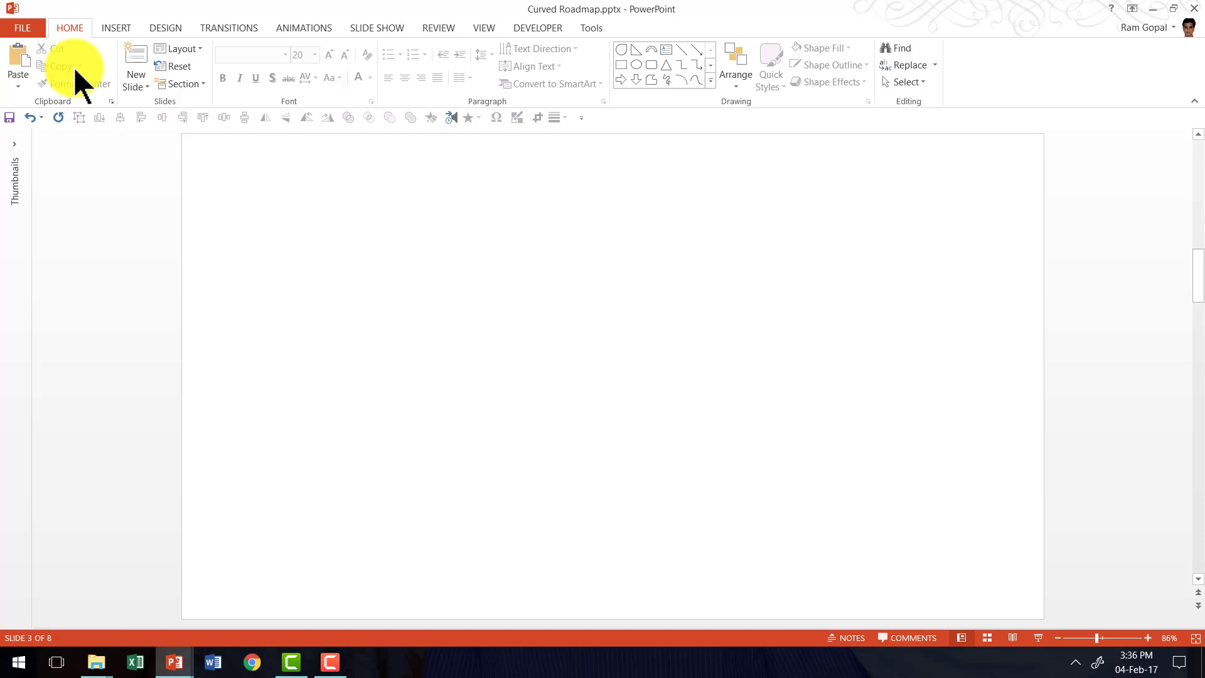
# Step: Draw a Block Arc on blank slide 3, move it higher, and thicken its band
pyautogui.click(710, 80)
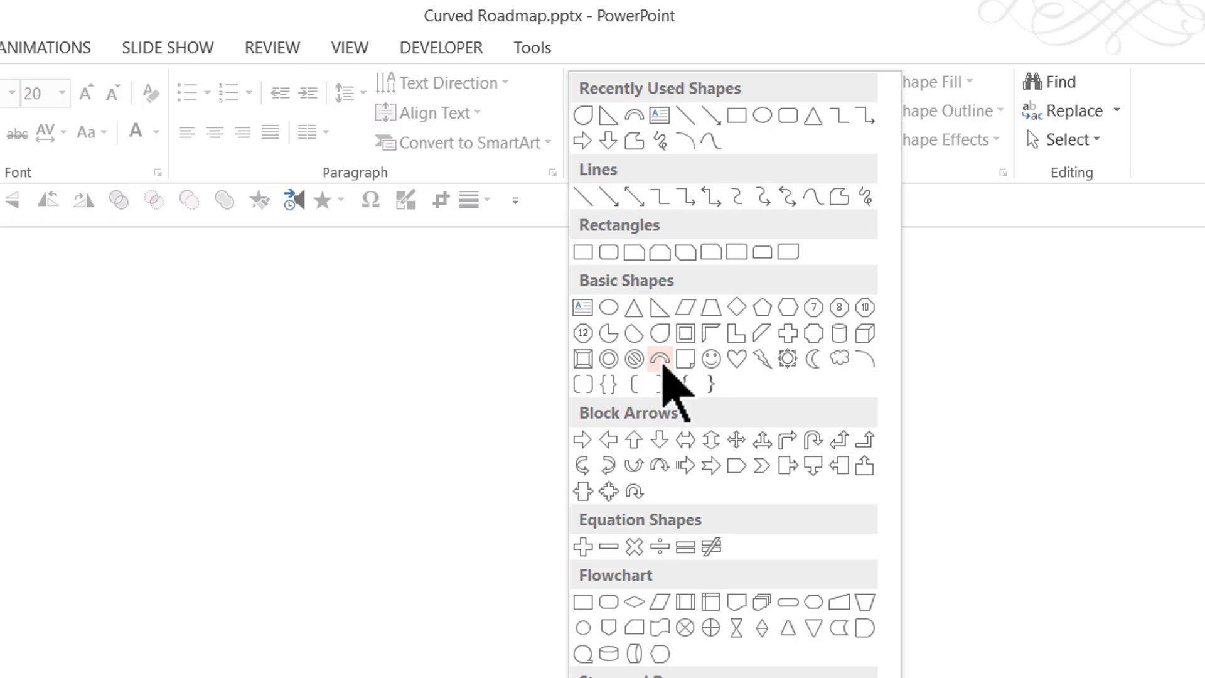
pyautogui.click(660, 360)
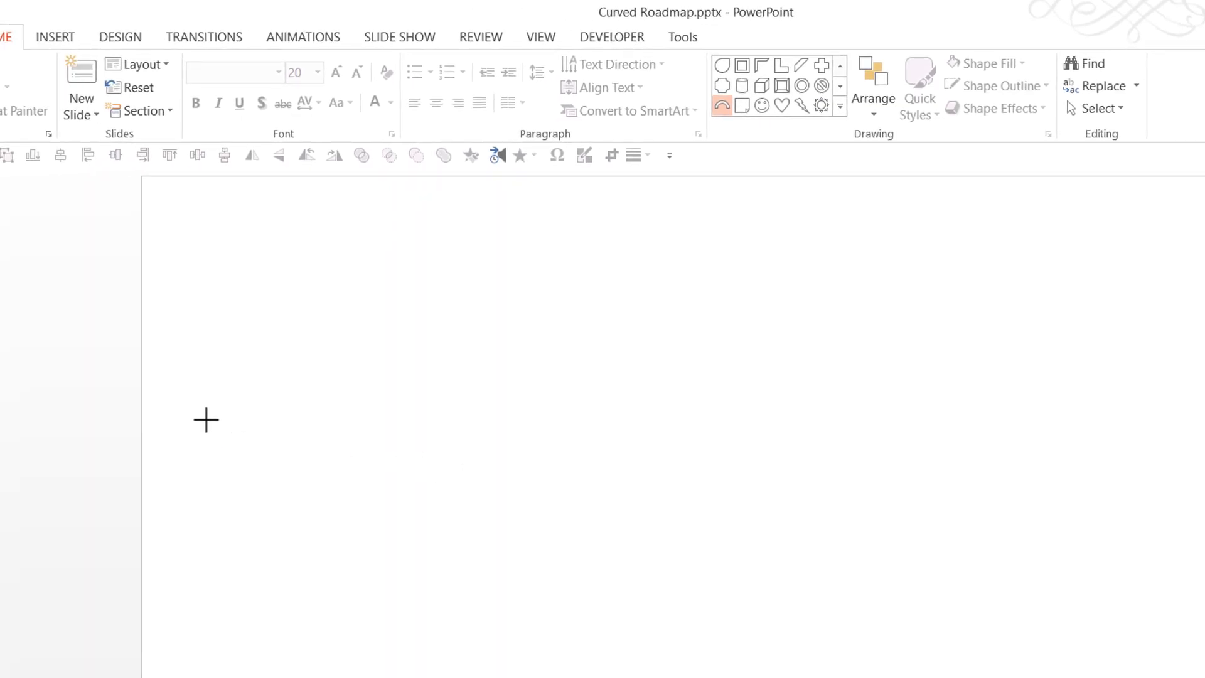
pyautogui.moveTo(219, 409)
pyautogui.mouseDown()
pyautogui.moveTo(446, 508)
pyautogui.moveTo(507, 553)
pyautogui.mouseUp()
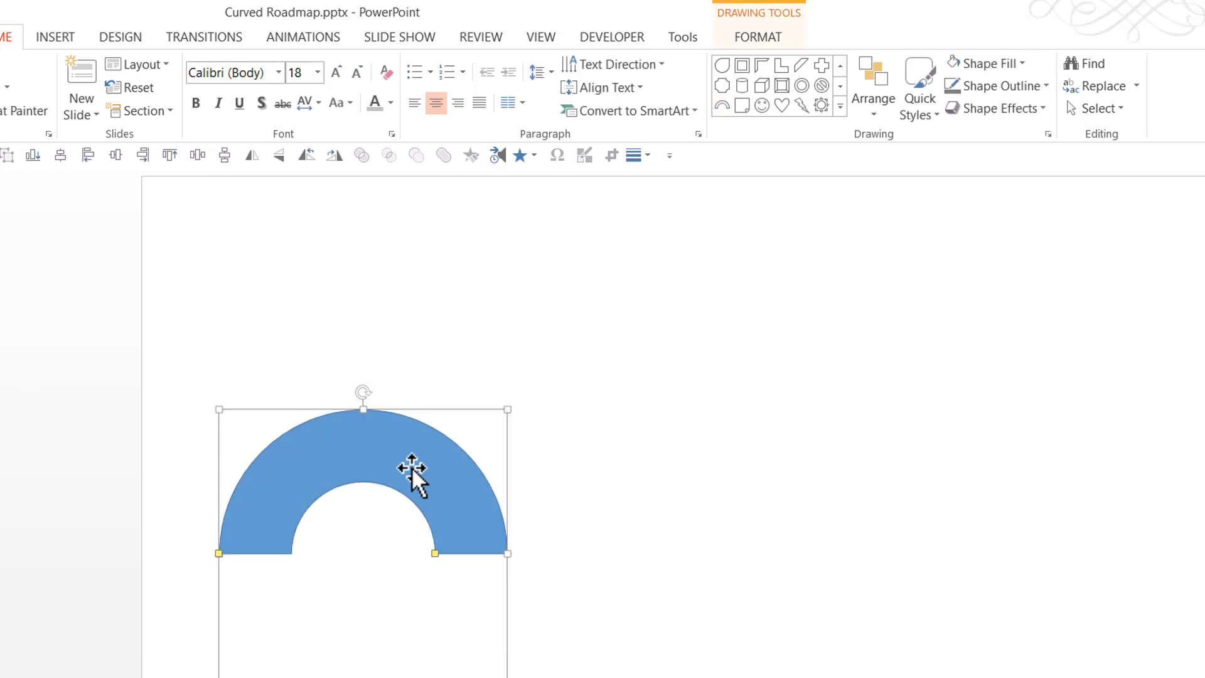
pyautogui.moveTo(401, 459)
pyautogui.mouseDown()
pyautogui.moveTo(395, 433)
pyautogui.moveTo(396, 446)
pyautogui.mouseUp()
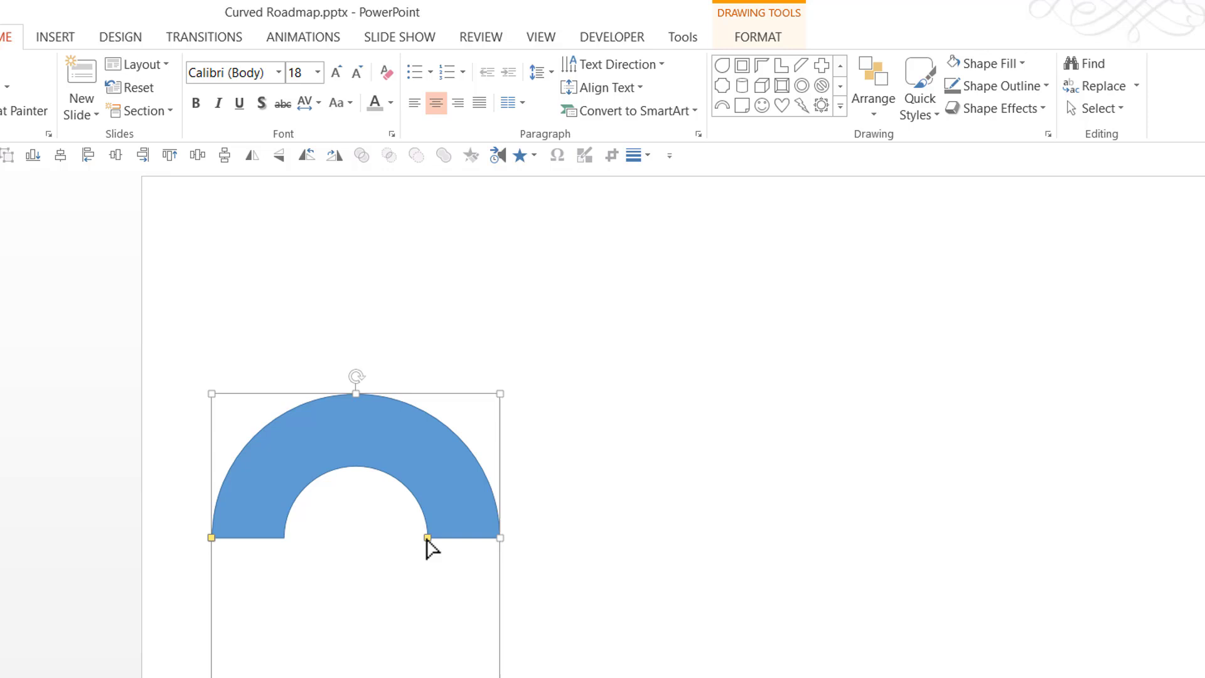
pyautogui.moveTo(428, 538); pyautogui.dragTo(413, 539)
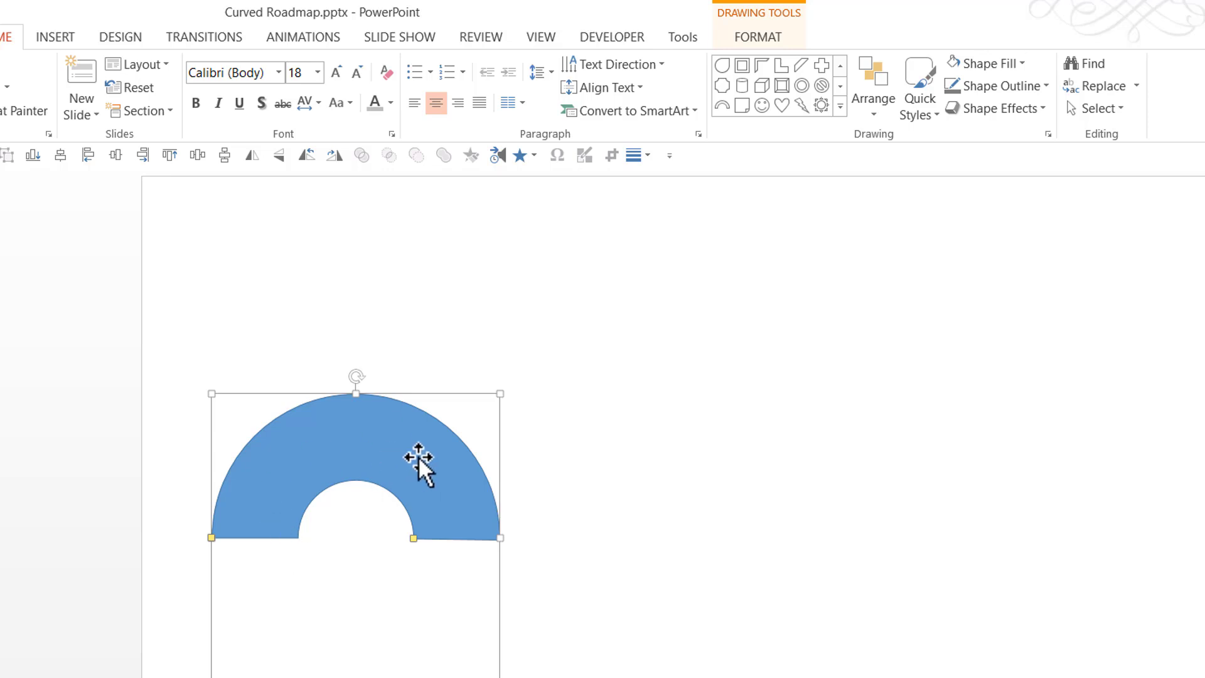
# Step: Draw an Arc inside the block arc, give it a white outline, and extend it to a half circle
pyautogui.click(839, 107)
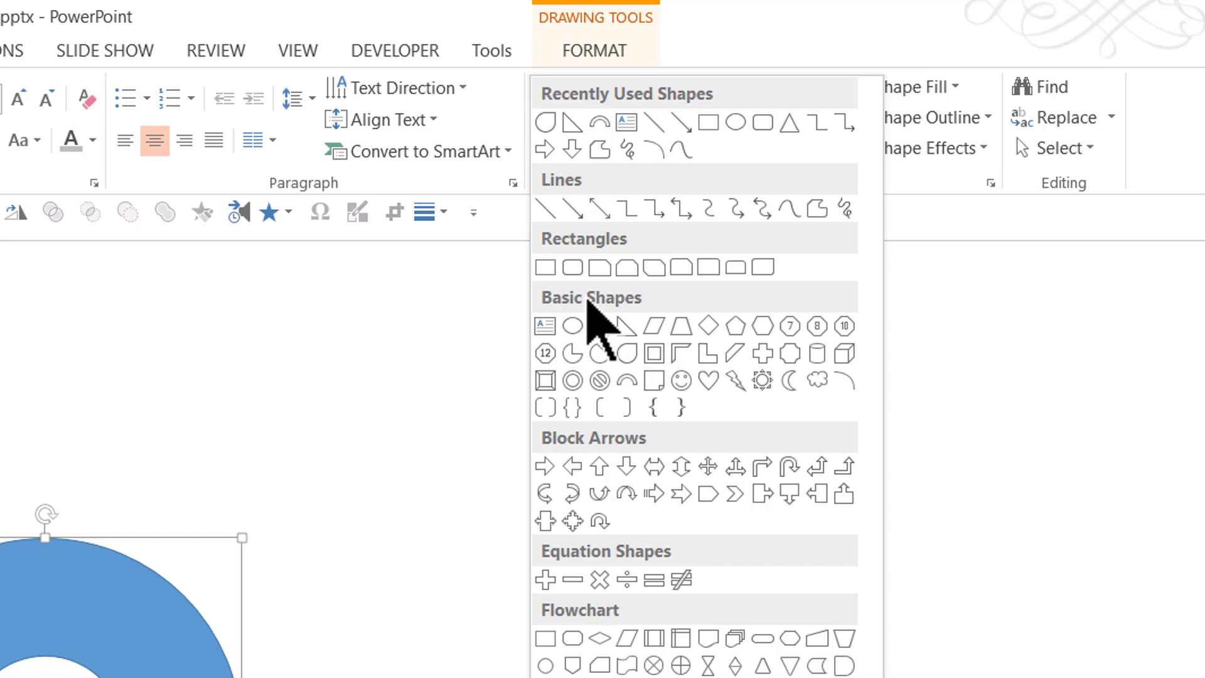
pyautogui.click(843, 380)
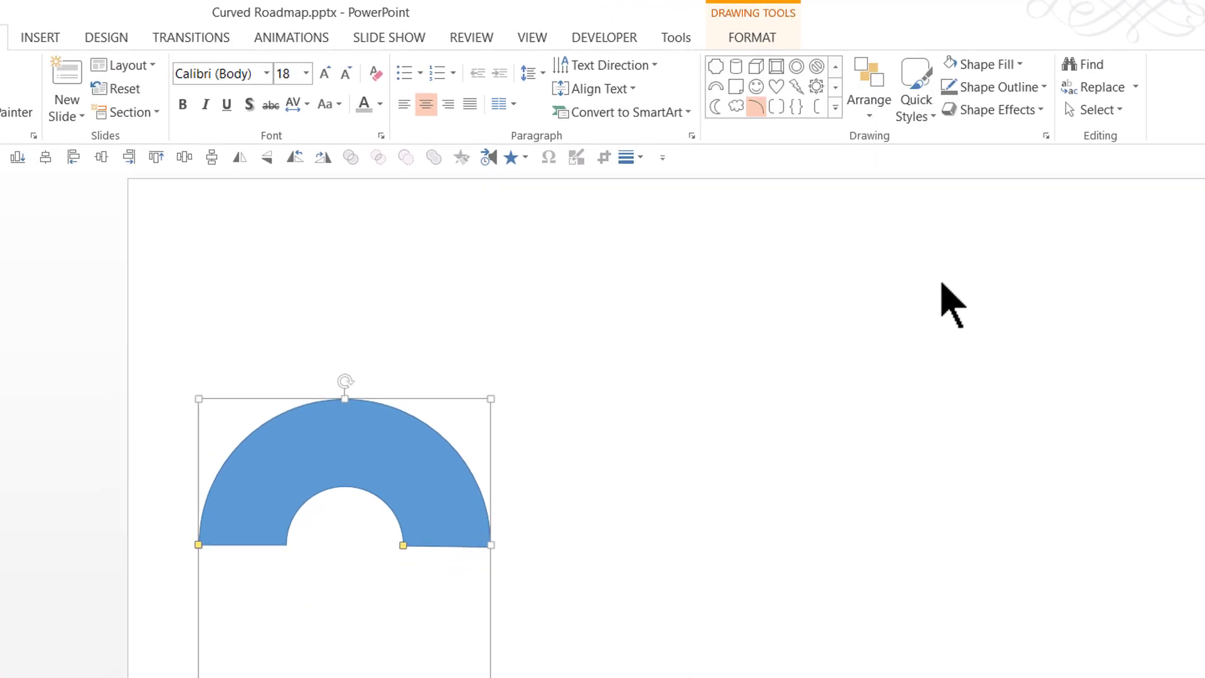
pyautogui.moveTo(252, 446)
pyautogui.mouseDown()
pyautogui.moveTo(433, 559)
pyautogui.moveTo(435, 627)
pyautogui.mouseUp()
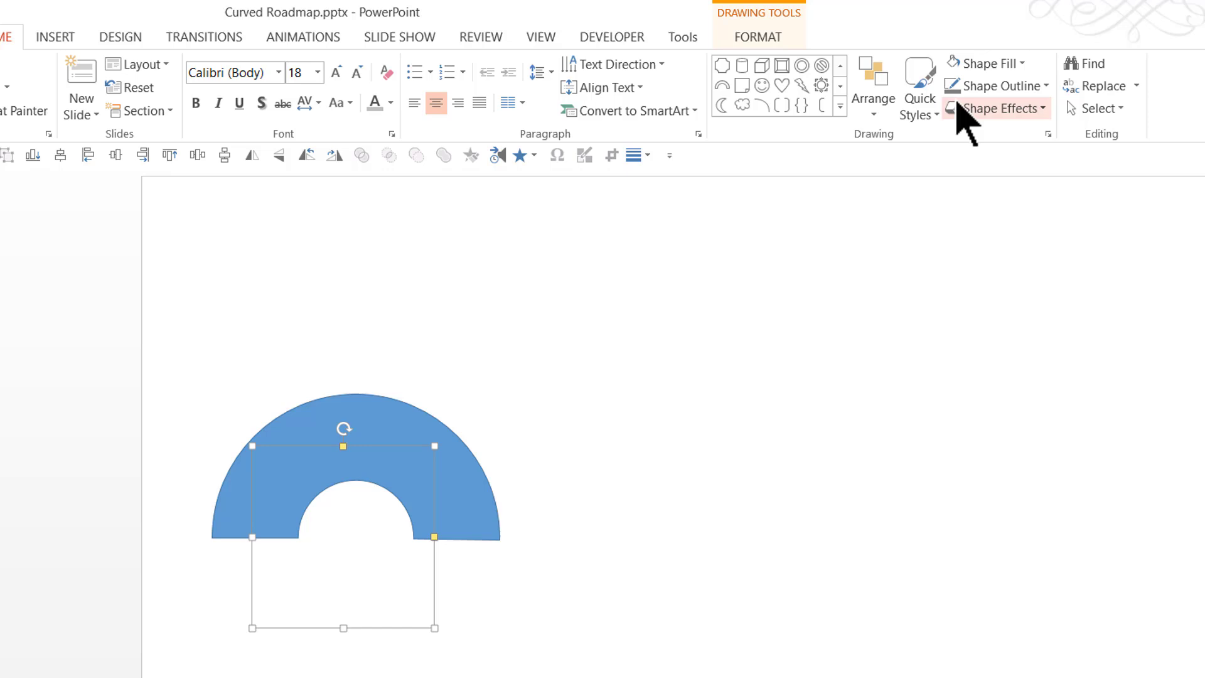
pyautogui.click(985, 88)
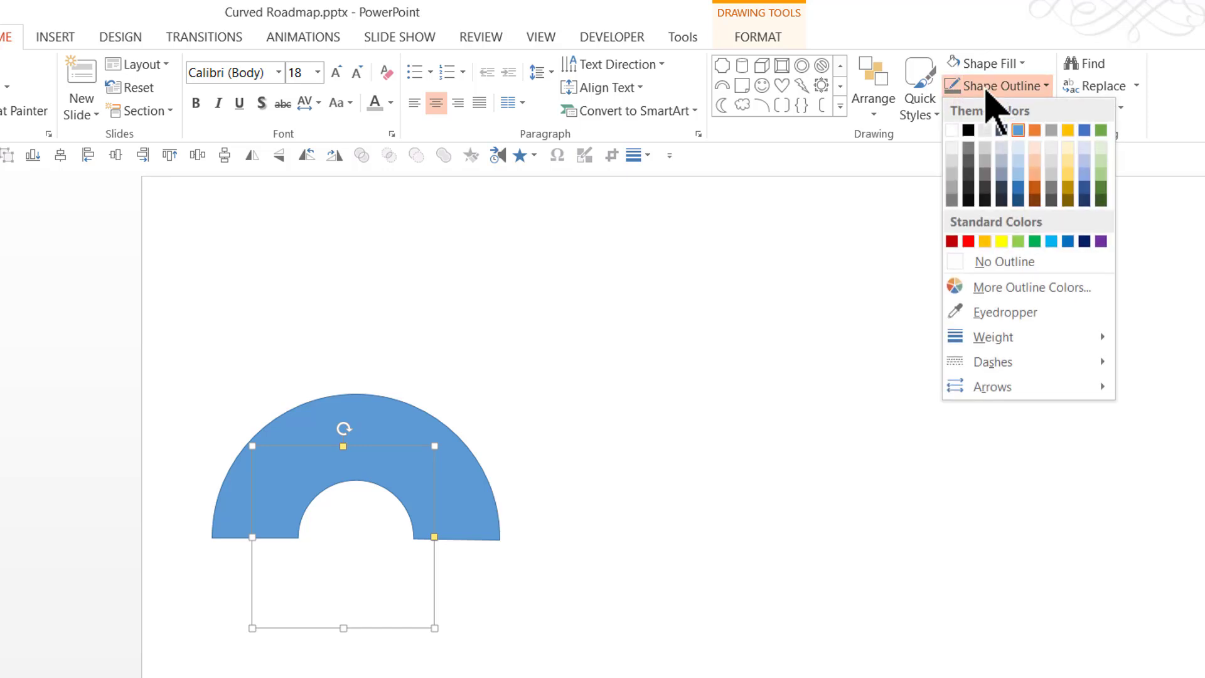
pyautogui.click(951, 130)
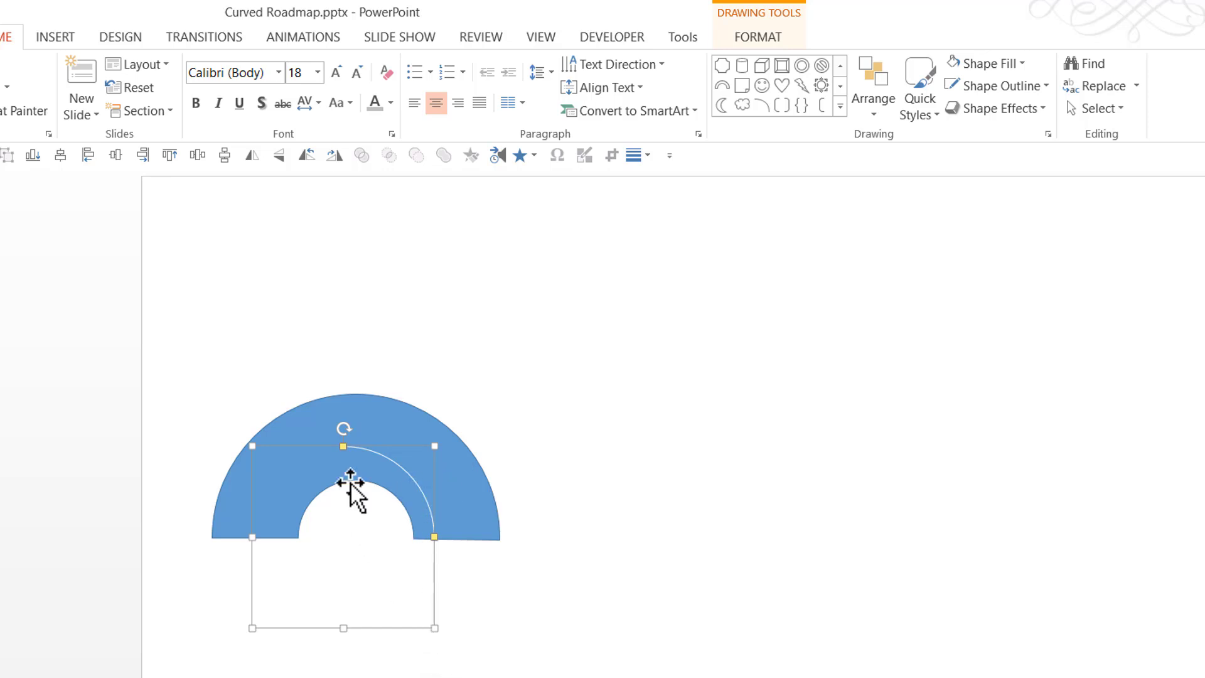
pyautogui.moveTo(344, 447); pyautogui.dragTo(317, 472)
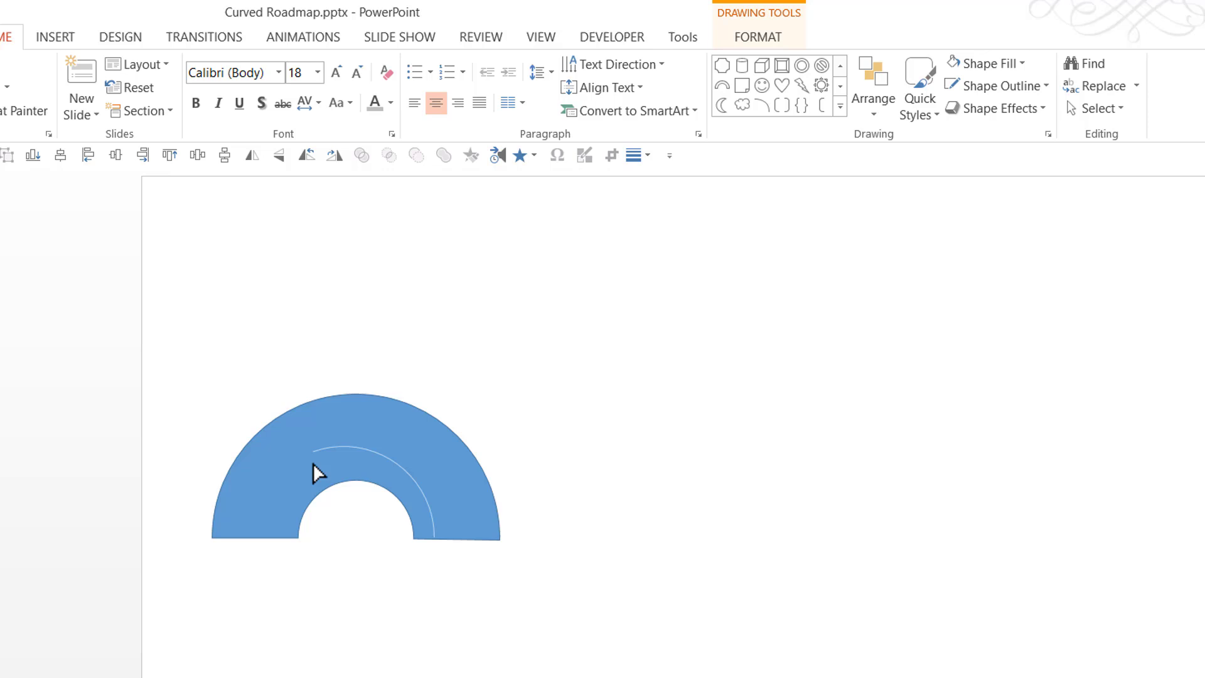
# Step: Align the white arc and blue block arc with Align Center and Align Middle
pyautogui.click(253, 533)
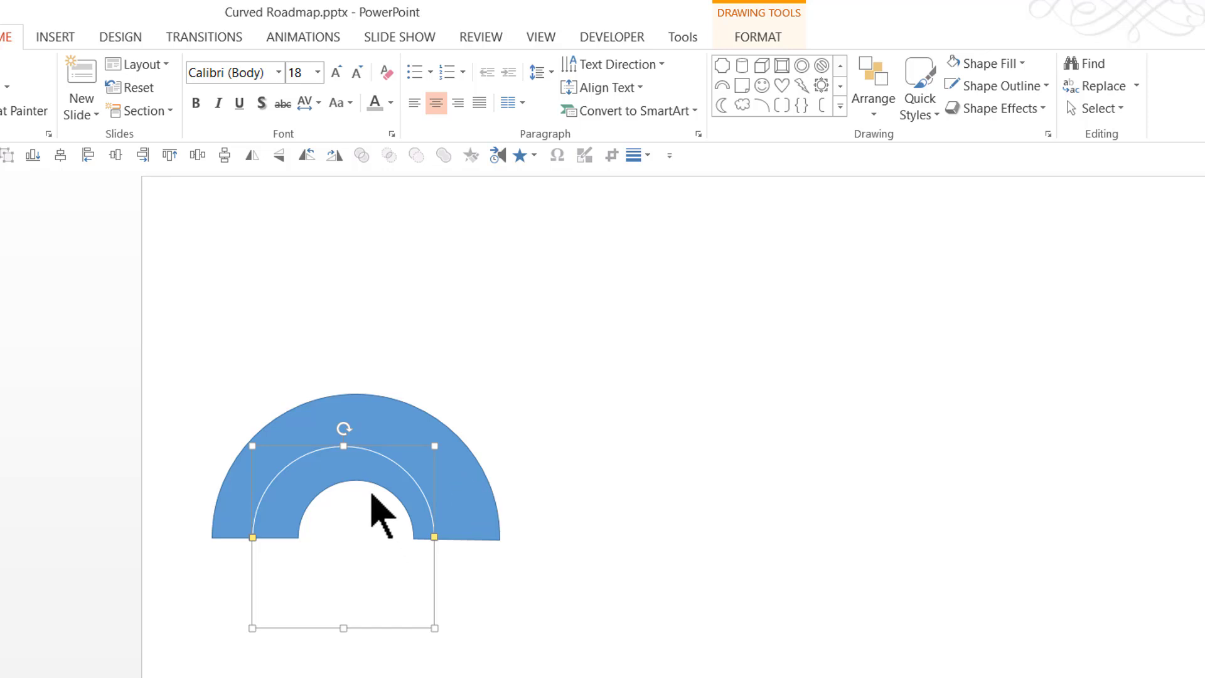
pyautogui.keyDown('shift'); pyautogui.click(466, 494); pyautogui.keyUp('shift')
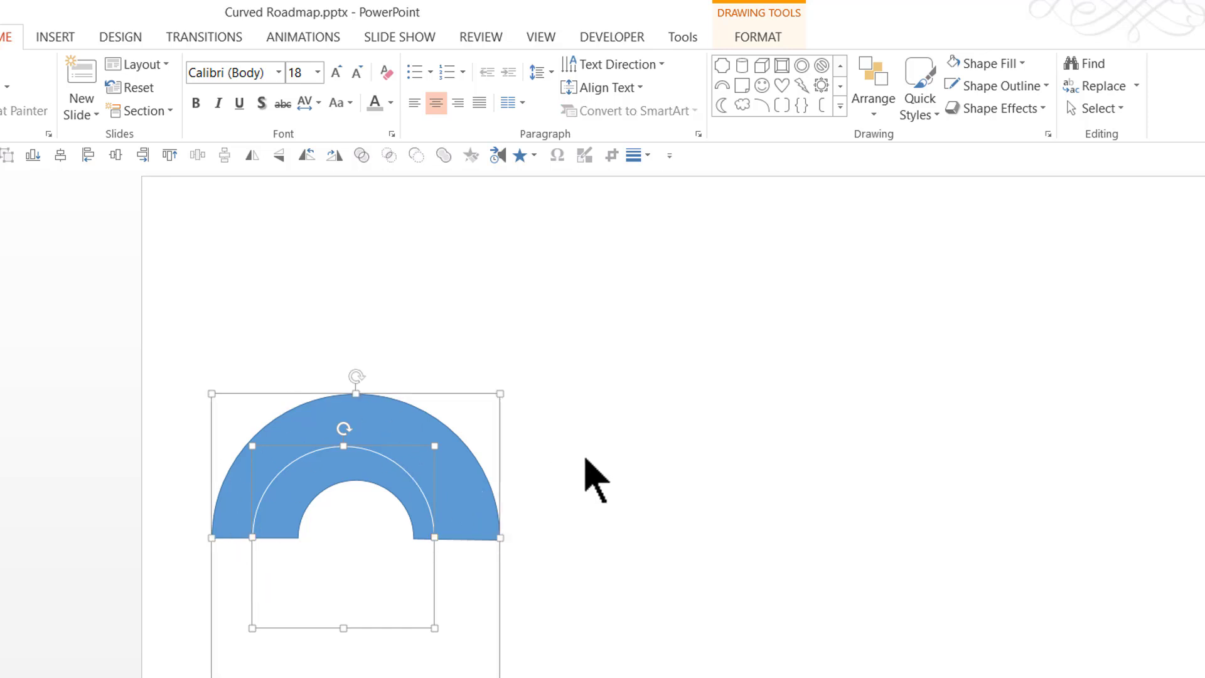
pyautogui.click(865, 110)
pyautogui.moveTo(896, 381)
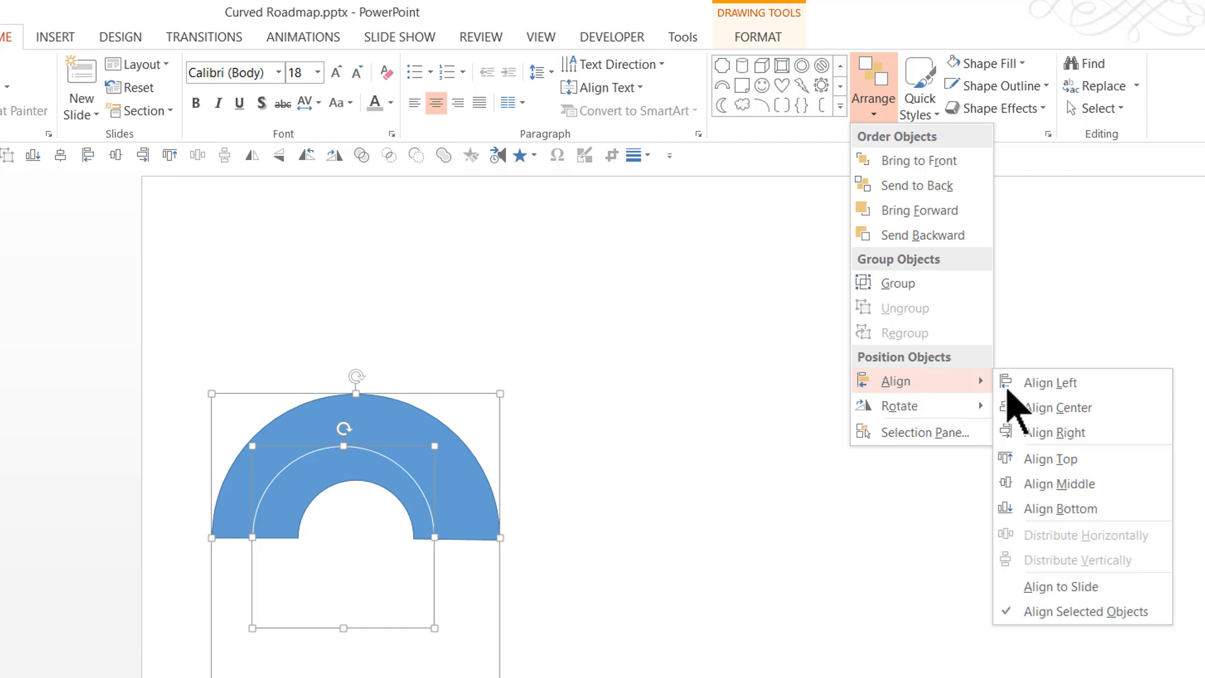
pyautogui.click(1071, 406)
pyautogui.click(879, 94)
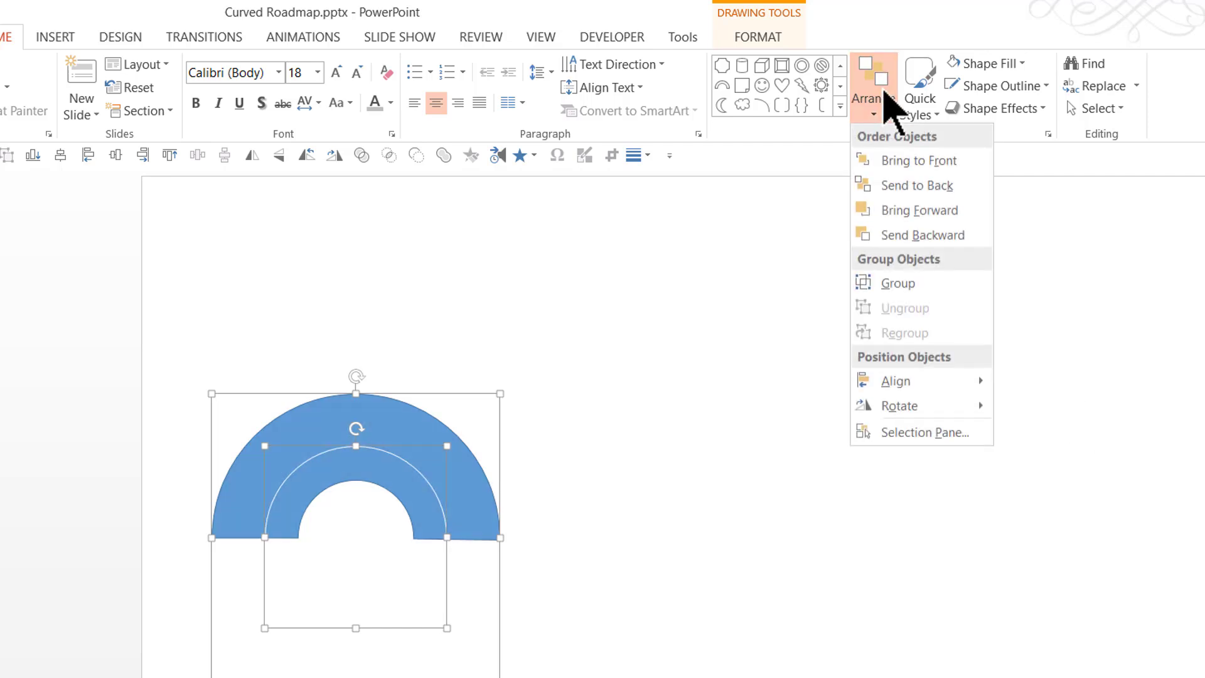
pyautogui.moveTo(939, 381)
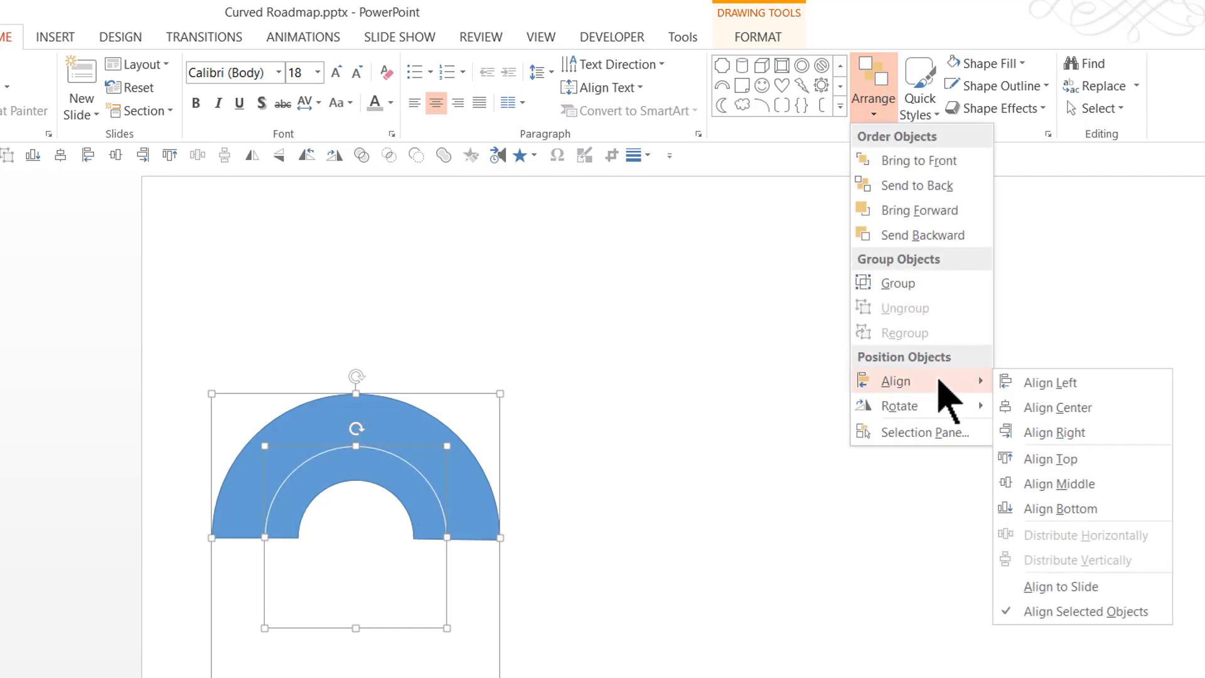
pyautogui.click(1038, 483)
pyautogui.click(593, 504)
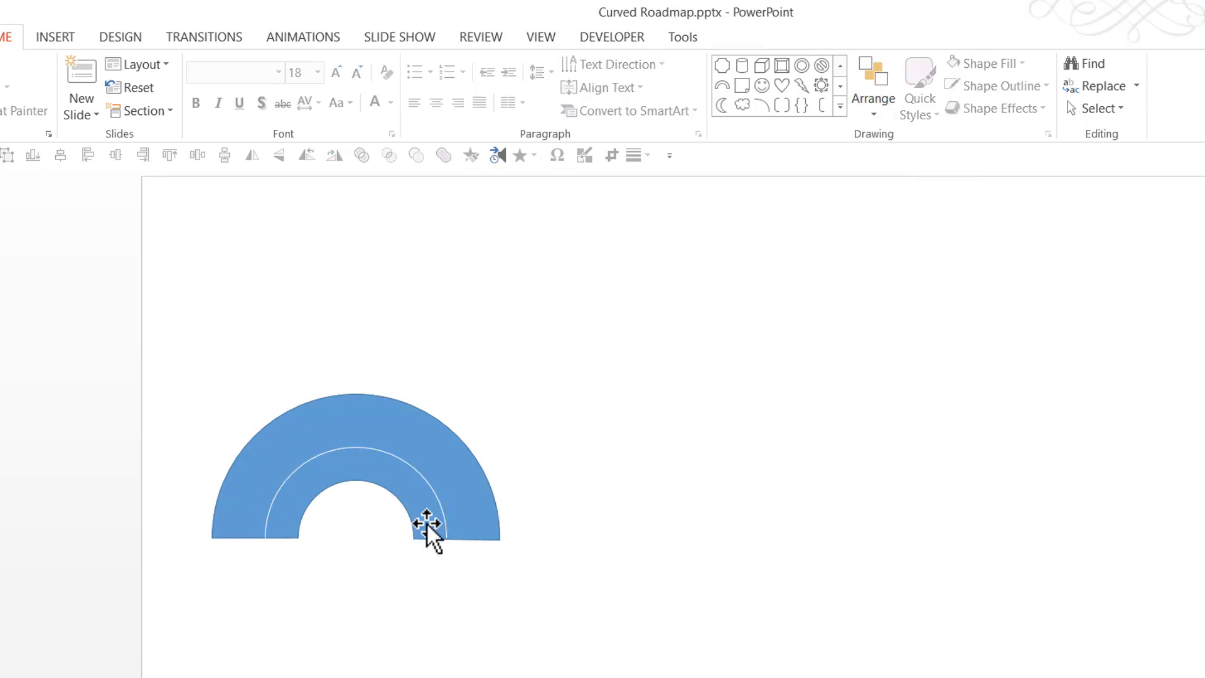
# Step: Resize the white arc by its corner handle until it sits midway across the blue band
pyautogui.click(414, 475)
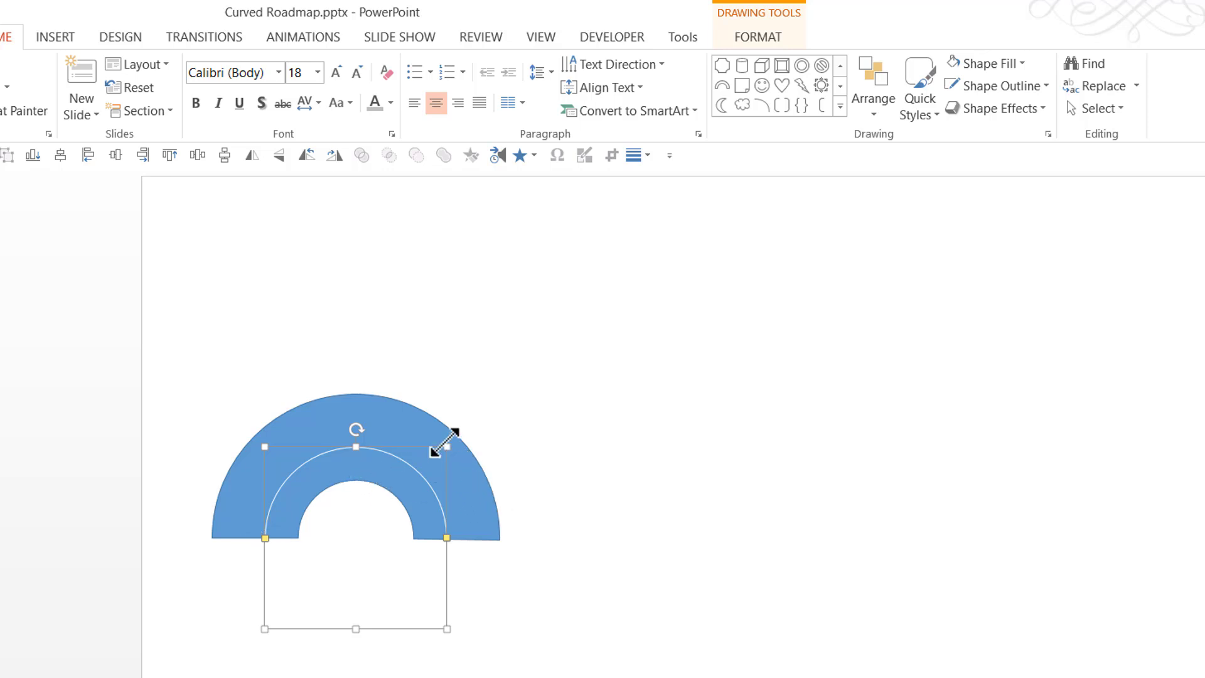
pyautogui.moveTo(448, 448); pyautogui.dragTo(466, 434)
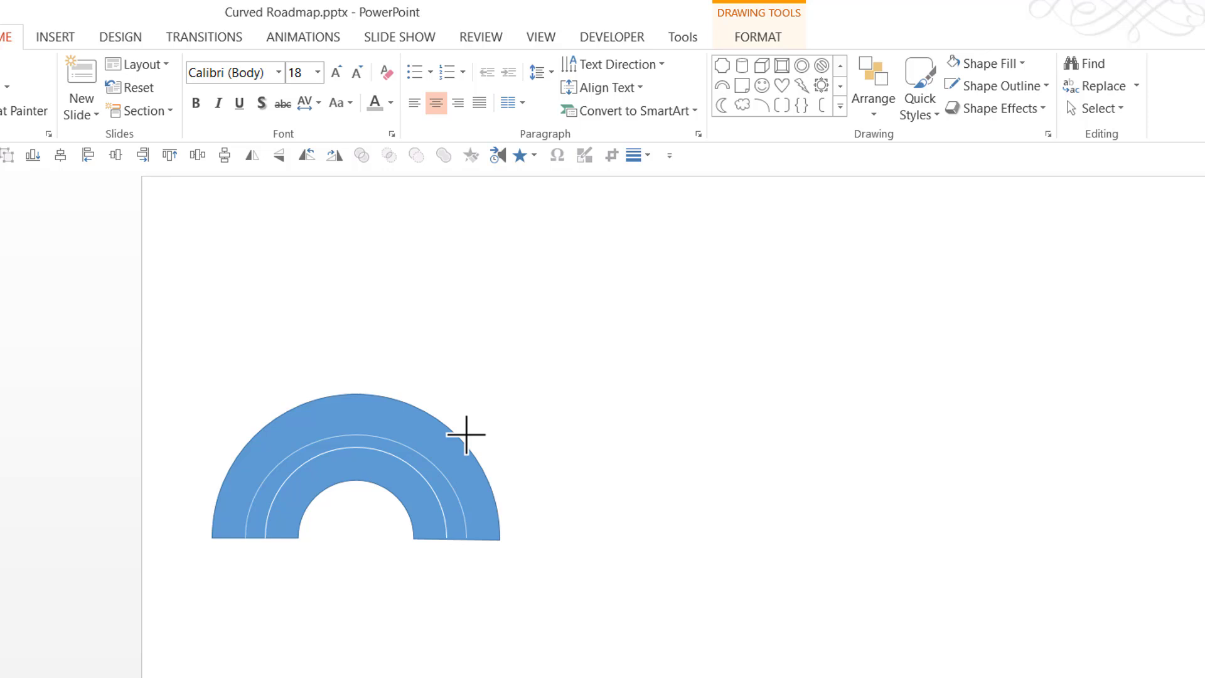
pyautogui.moveTo(467, 434); pyautogui.dragTo(466, 434)
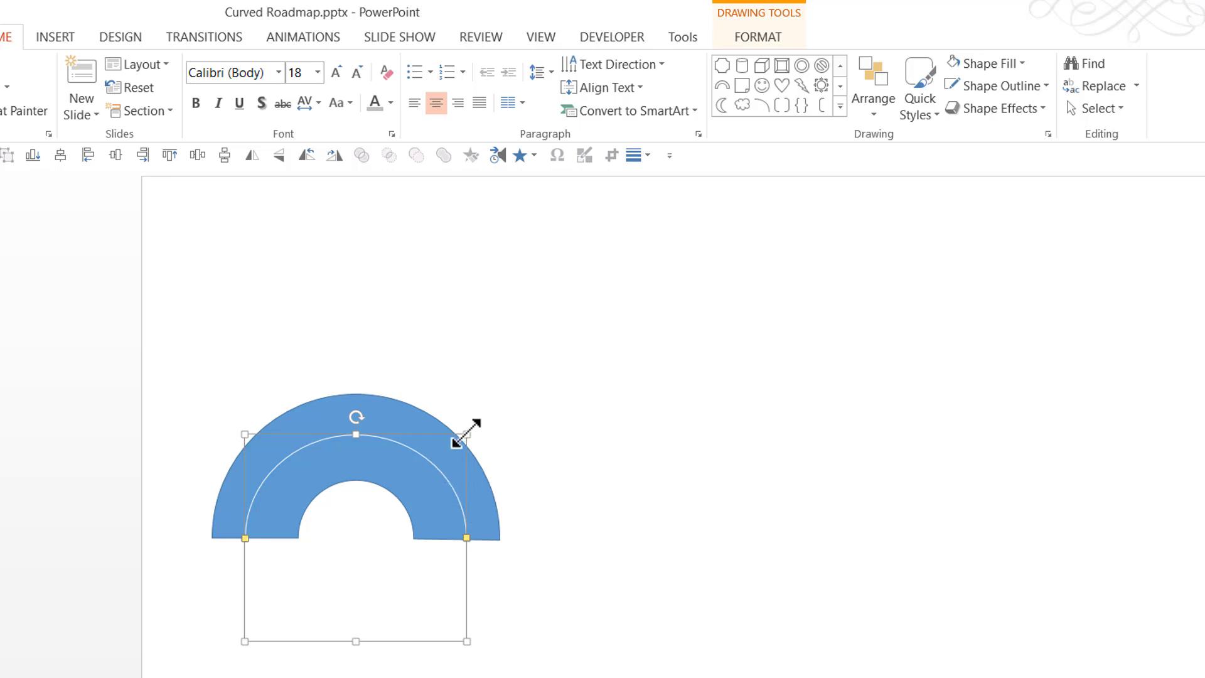
pyautogui.moveTo(466, 434); pyautogui.dragTo(460, 440)
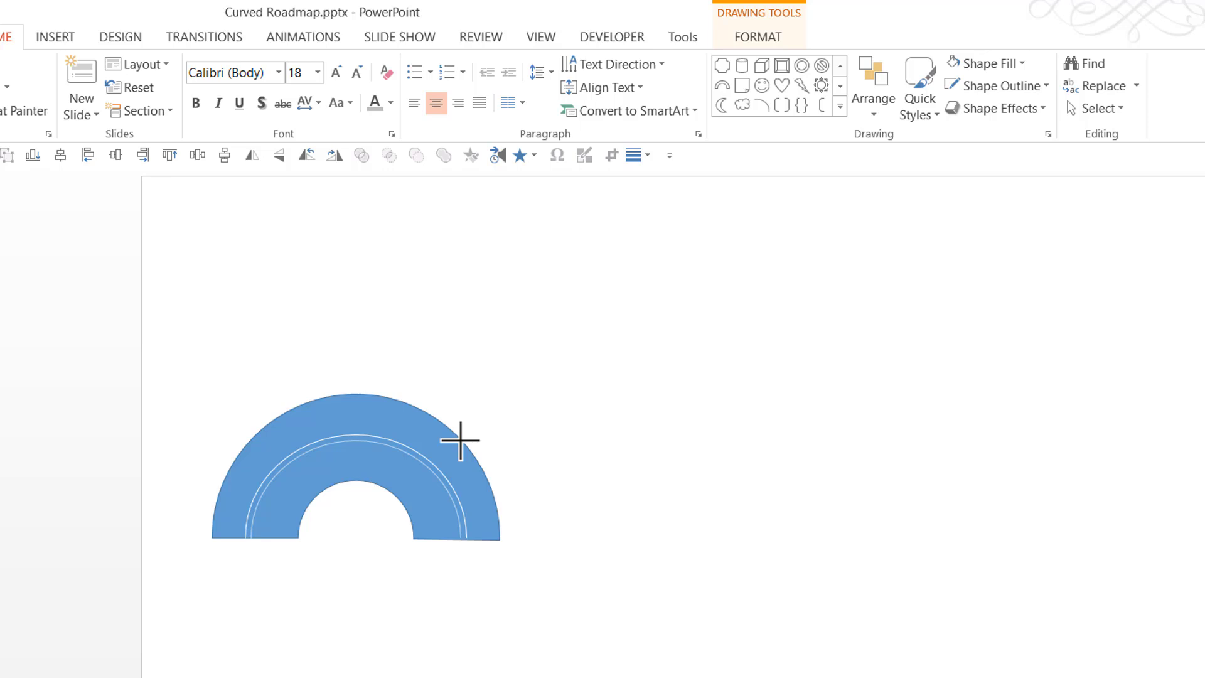
pyautogui.moveTo(460, 441); pyautogui.dragTo(461, 440)
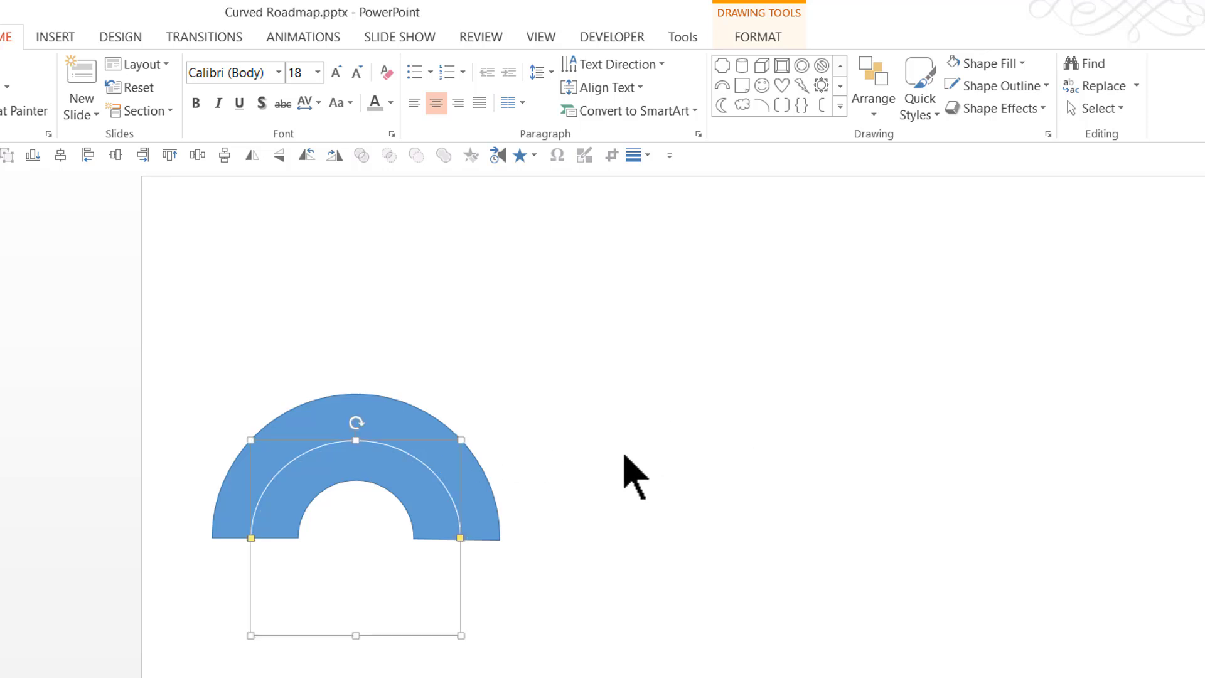
# Step: Make the white centre-line arc a 6 pt dashed outline
pyautogui.click(997, 93)
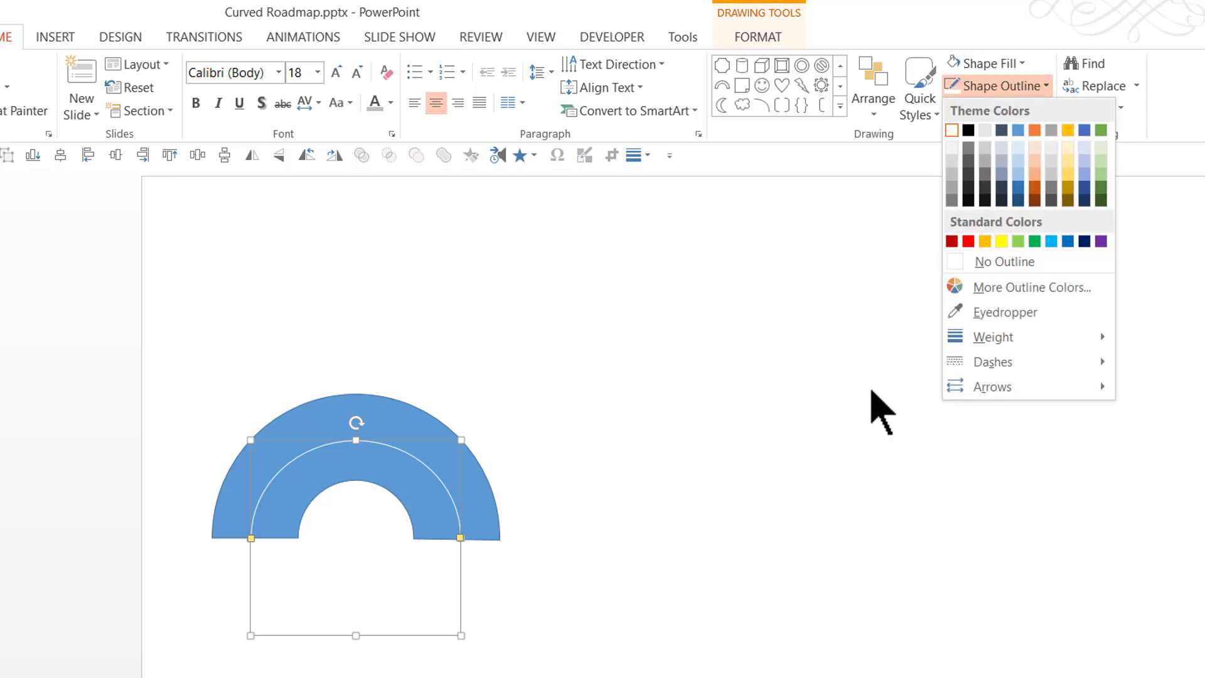
pyautogui.moveTo(991, 337)
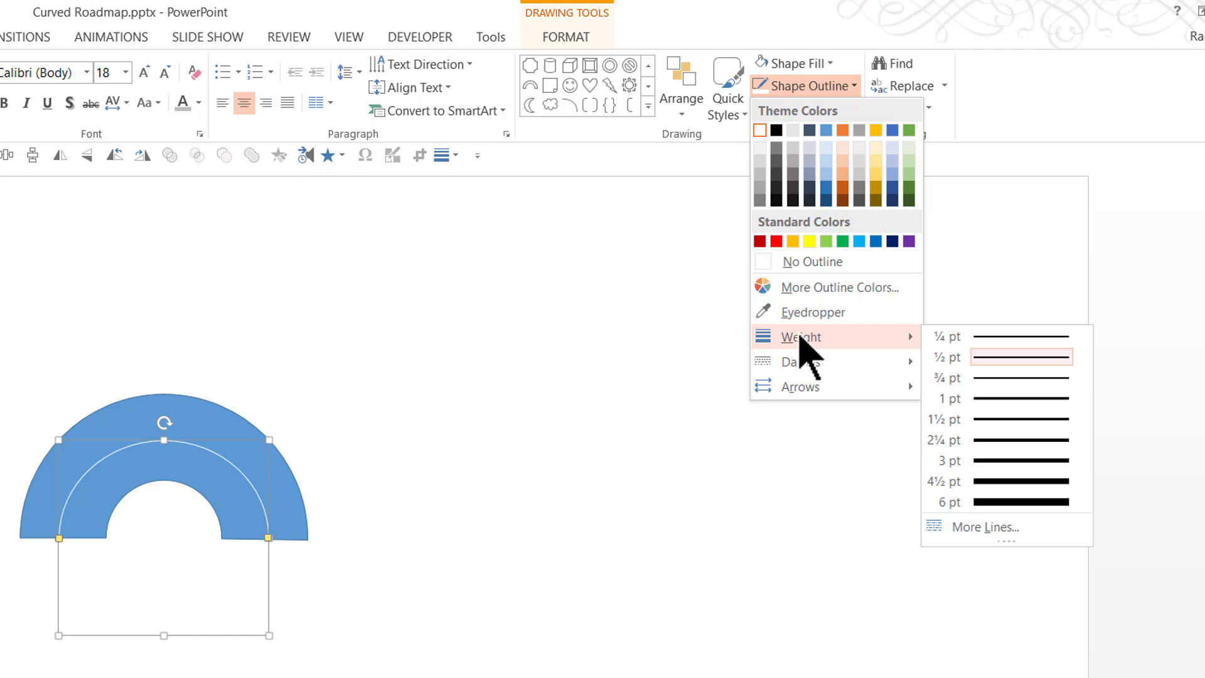
pyautogui.click(981, 502)
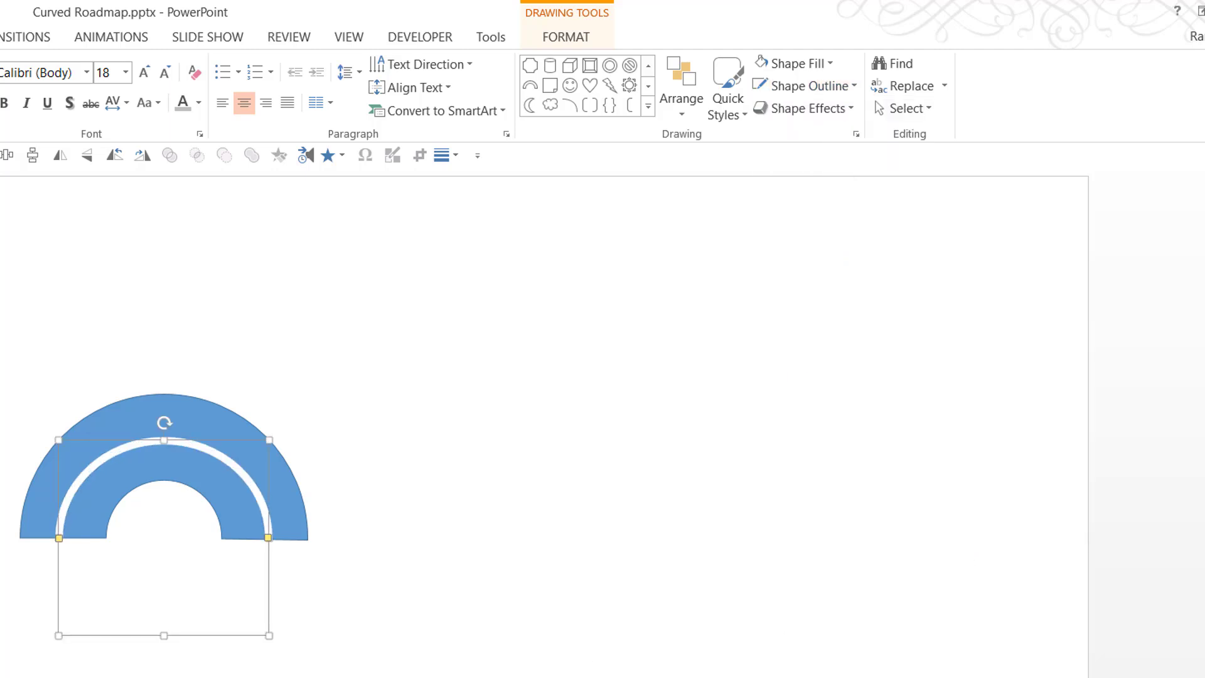
pyautogui.click(809, 86)
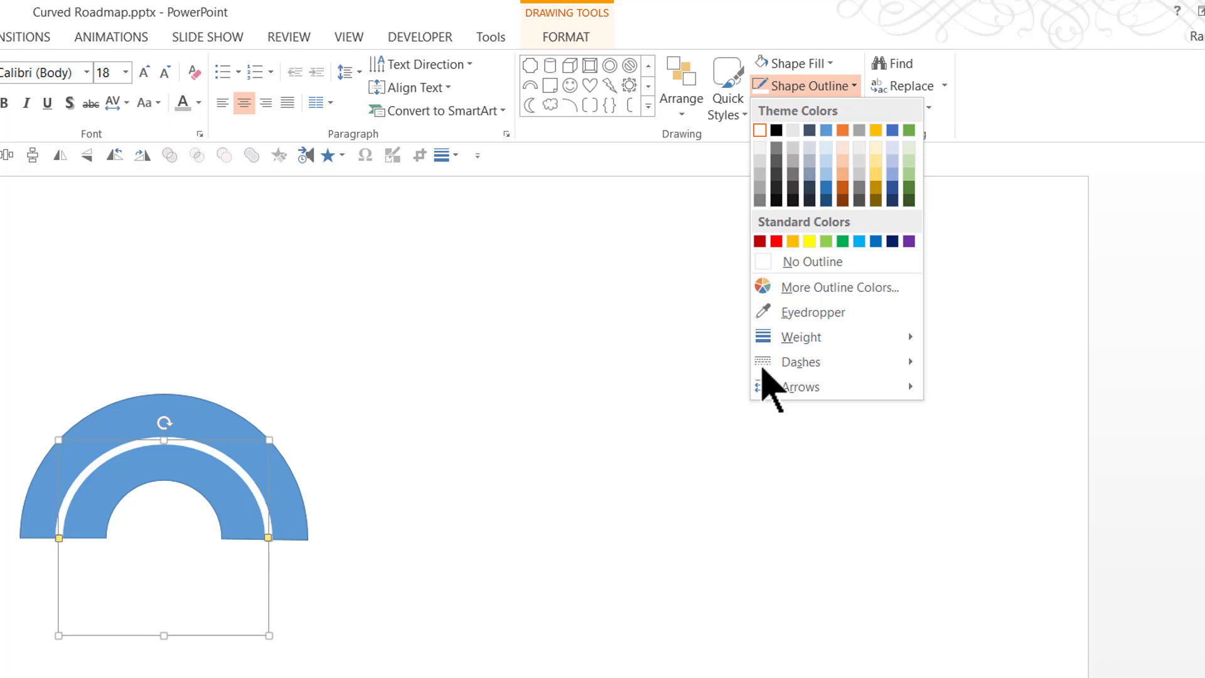
pyautogui.moveTo(782, 363)
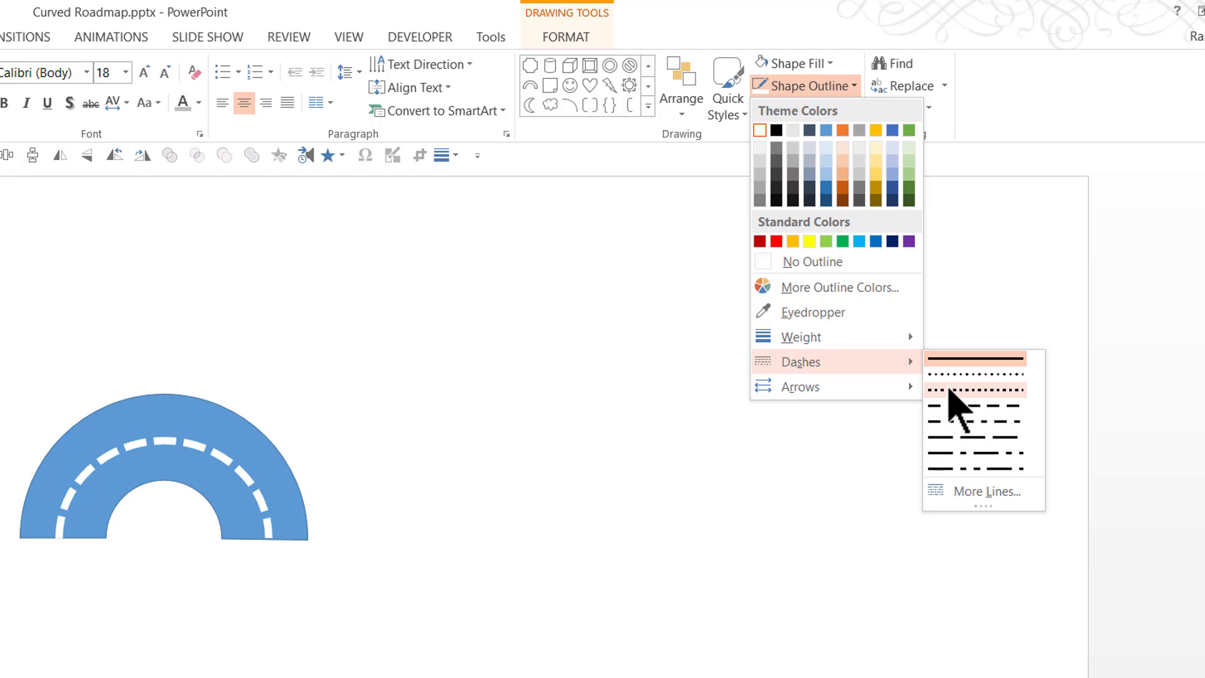
pyautogui.click(948, 392)
# Step: Fill the outer road arc dark grey and set it to No Outline
pyautogui.click(281, 472)
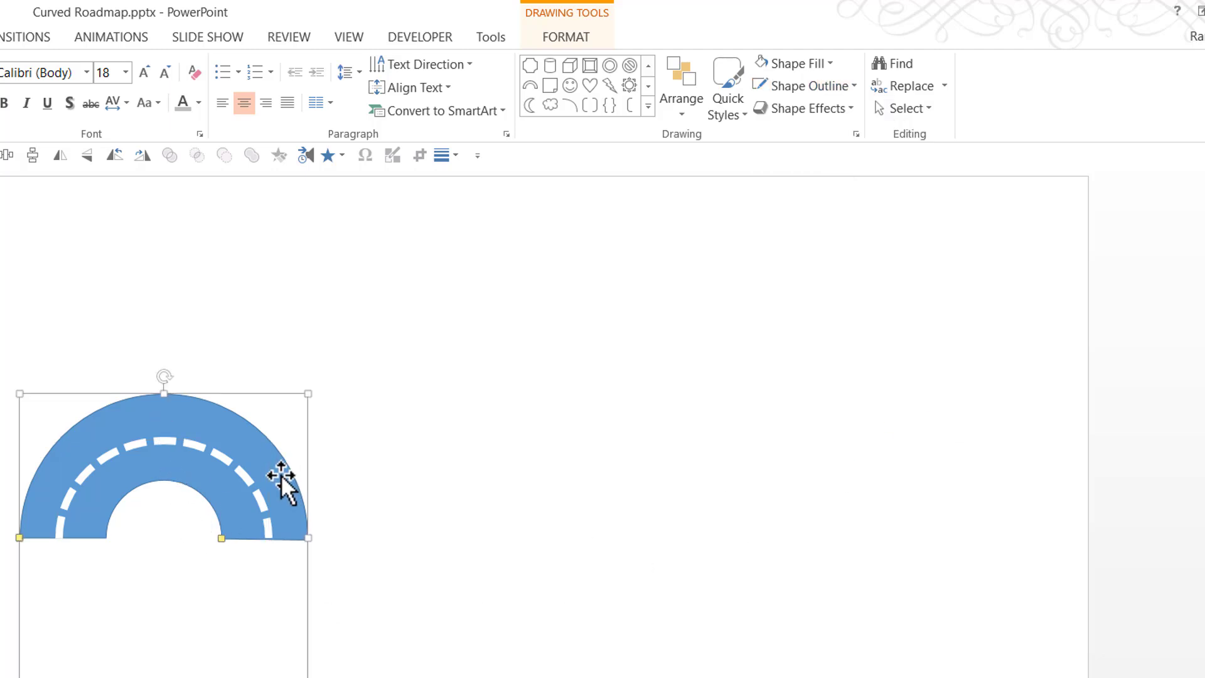
pyautogui.click(813, 65)
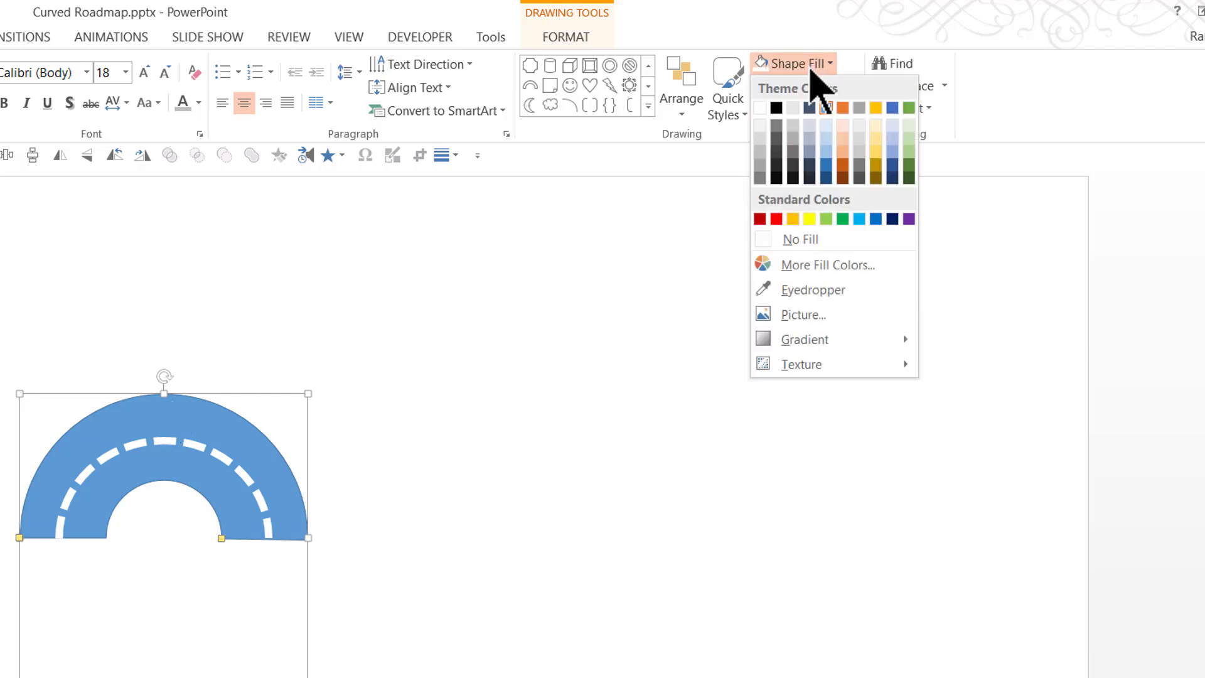
pyautogui.click(776, 139)
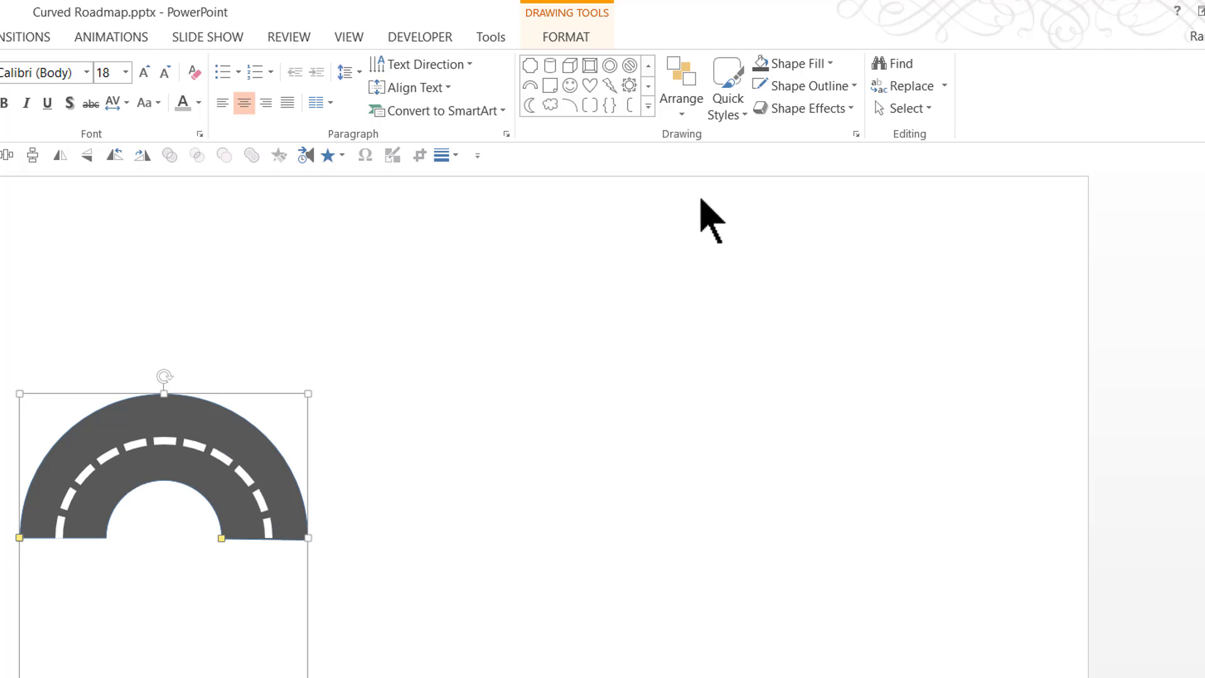
pyautogui.click(834, 86)
pyautogui.click(792, 260)
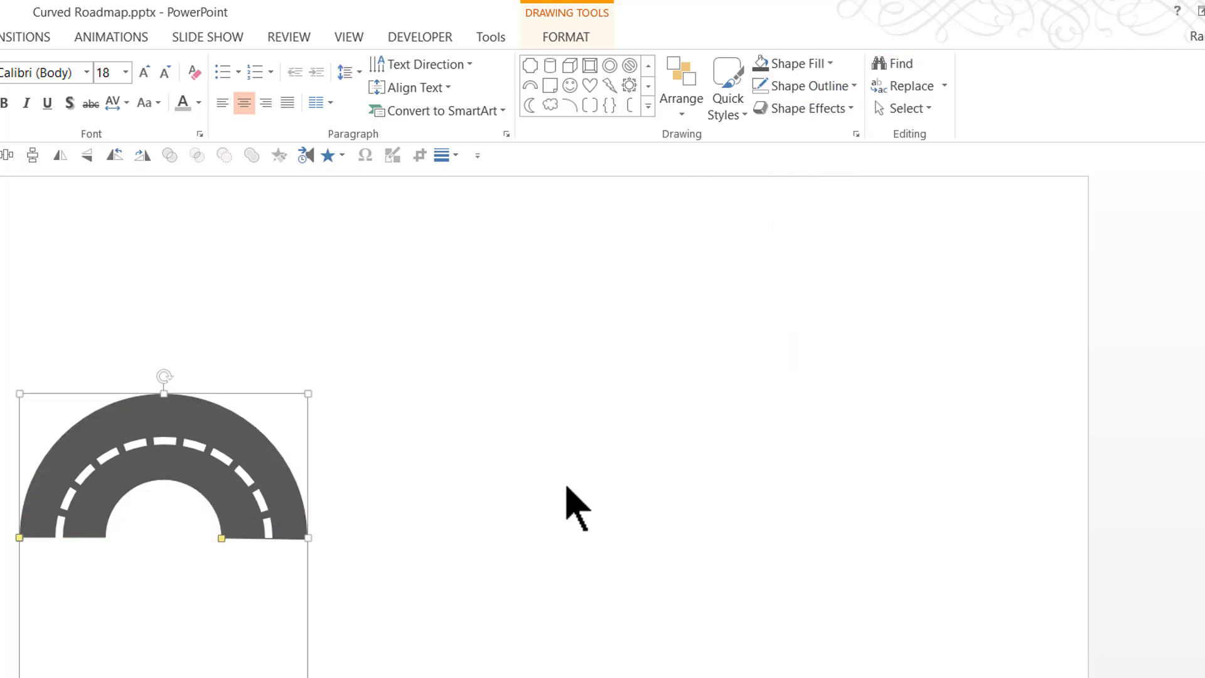
pyautogui.click(567, 488)
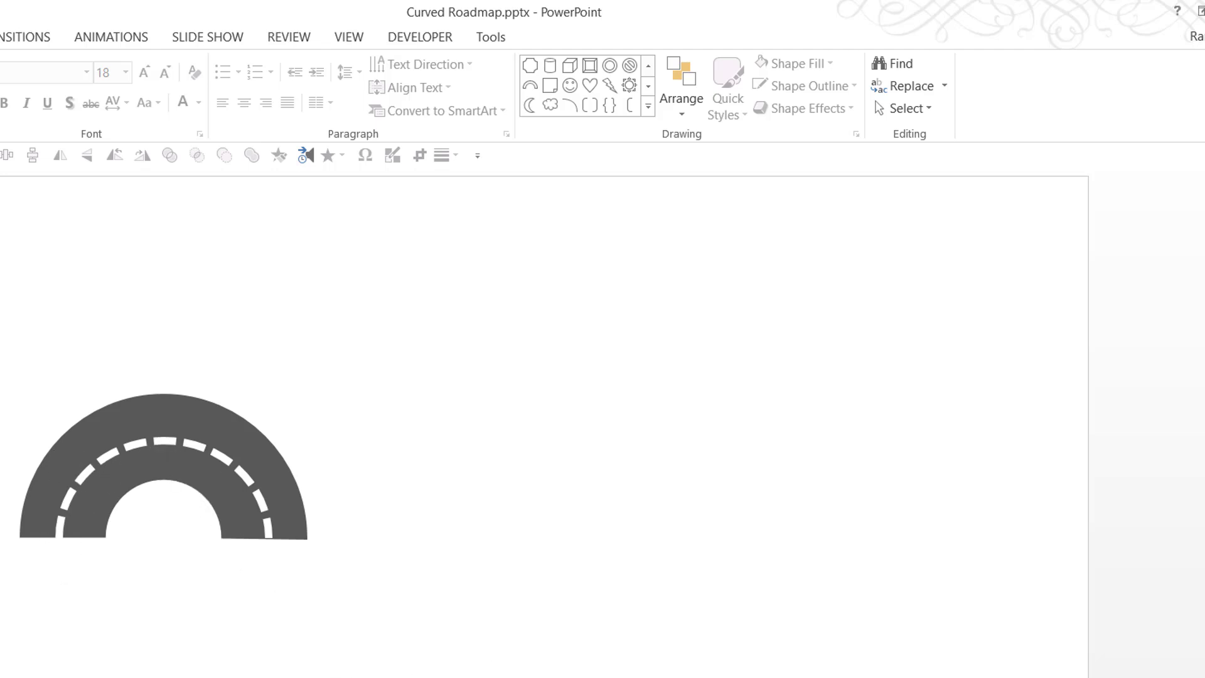
# Step: Group the road arc, duplicate it, flip the copy vertically, and join it to form an S
pyautogui.moveTo(3, 675); pyautogui.dragTo(621, 323)
pyautogui.hotkey('ctrl', 'g')
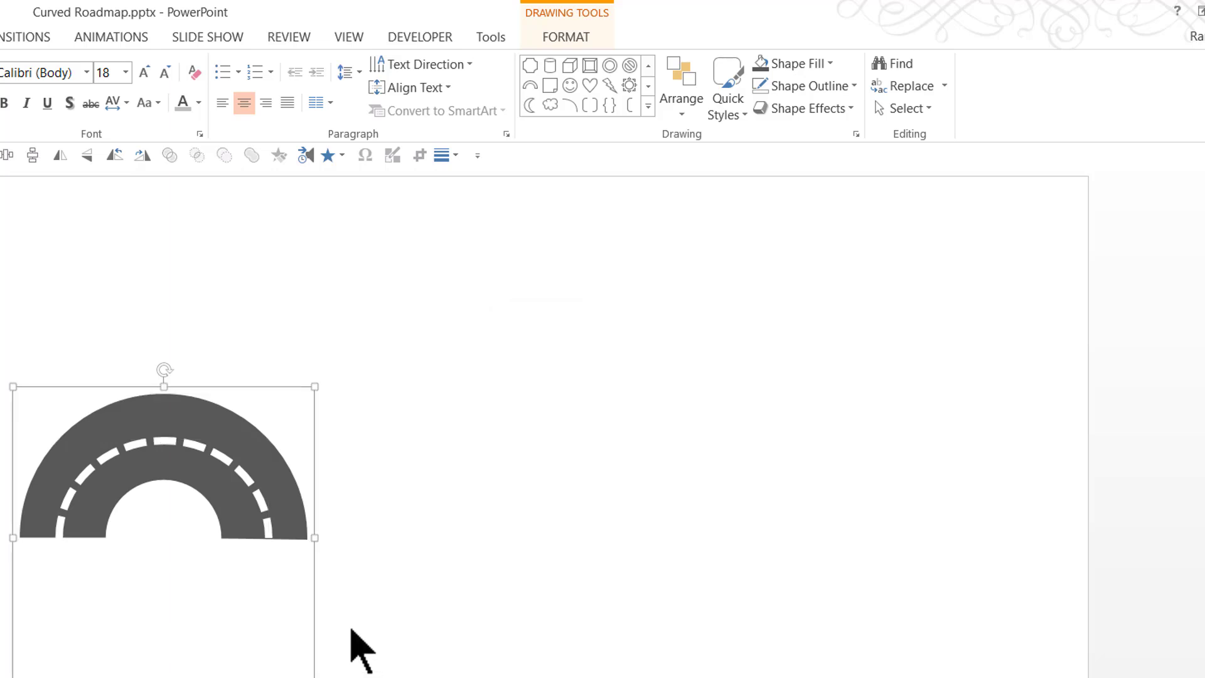
pyautogui.hotkey('ctrl', 'd')
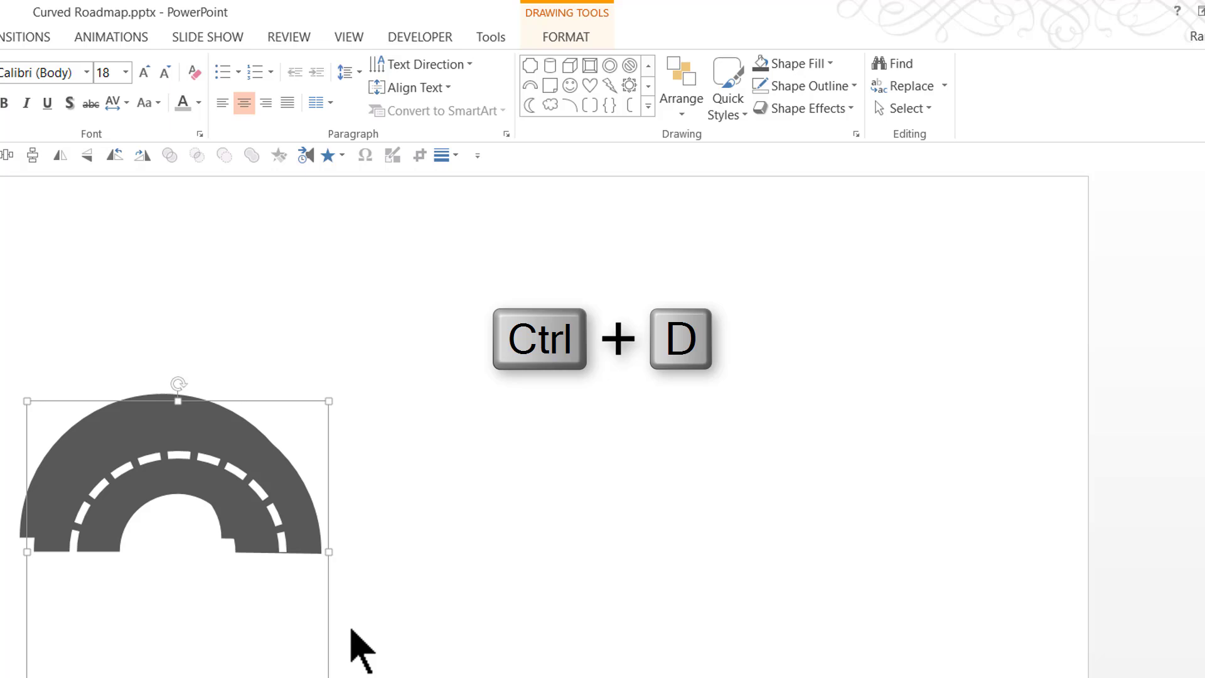
pyautogui.click(681, 82)
pyautogui.moveTo(709, 409)
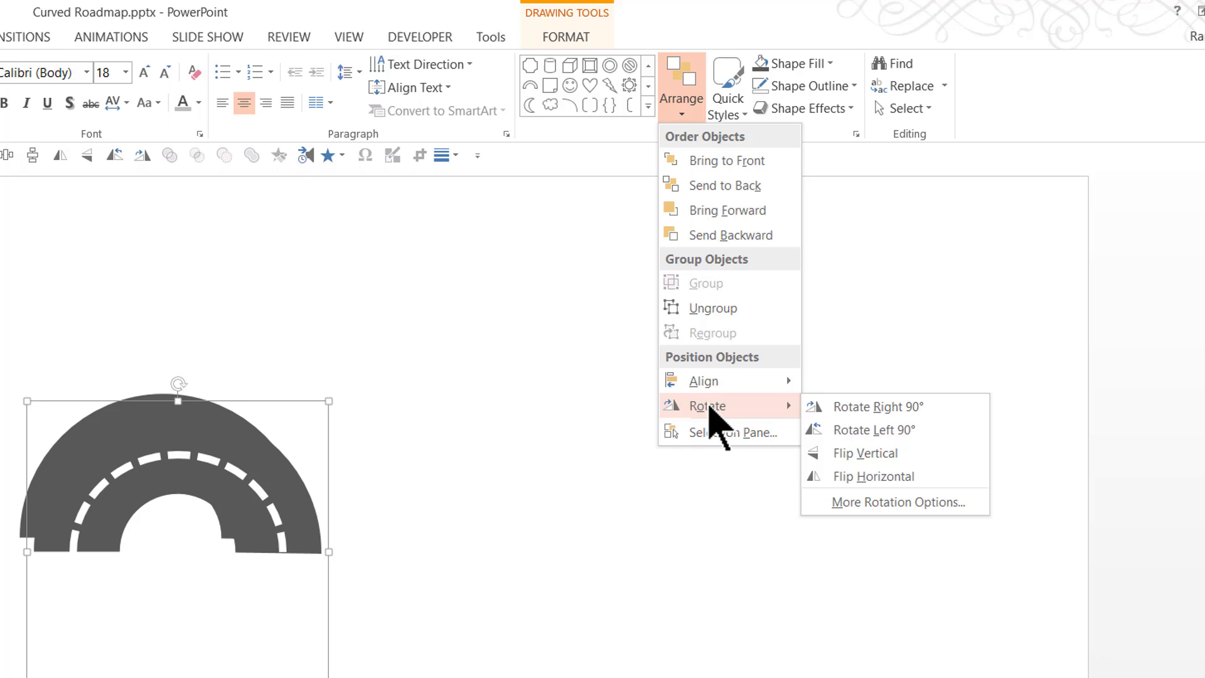
pyautogui.click(907, 460)
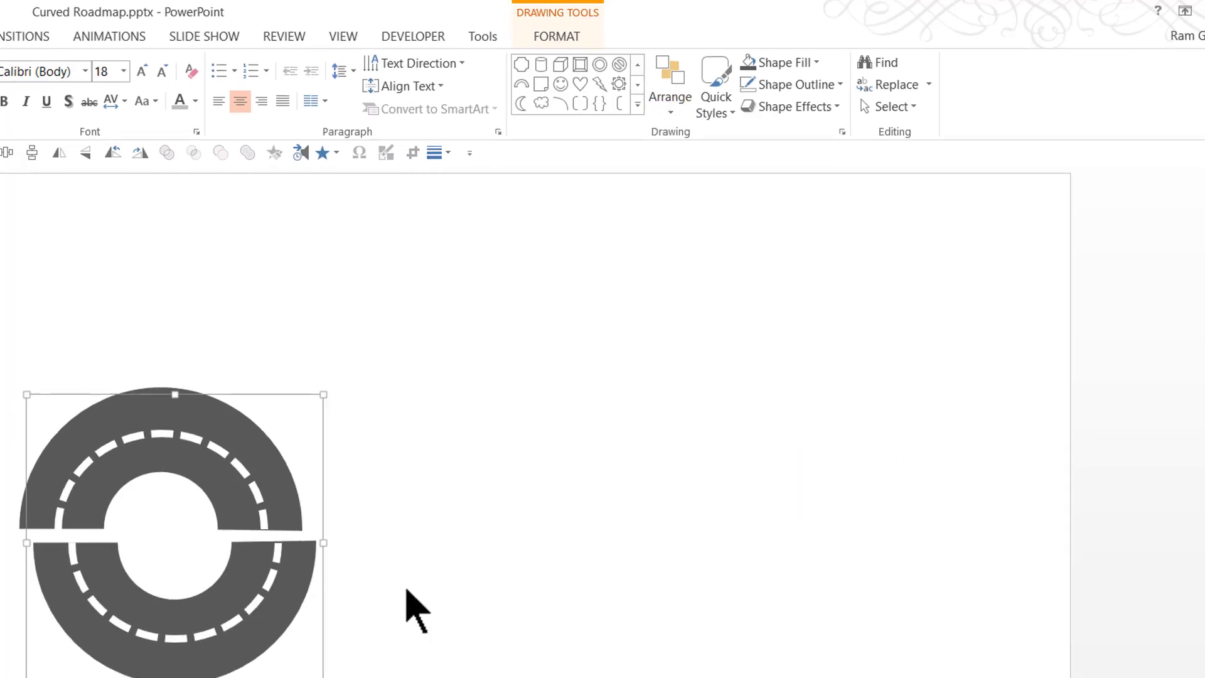
pyautogui.moveTo(271, 580); pyautogui.dragTo(378, 577)
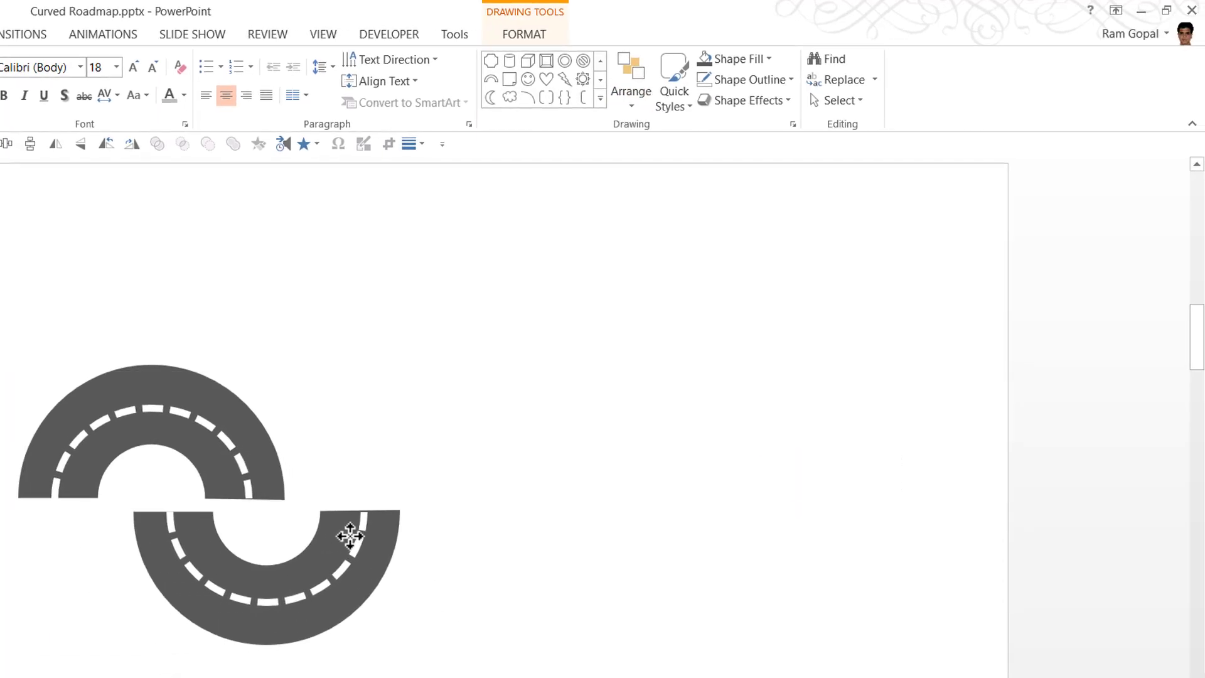
pyautogui.moveTo(350, 535); pyautogui.dragTo(419, 524)
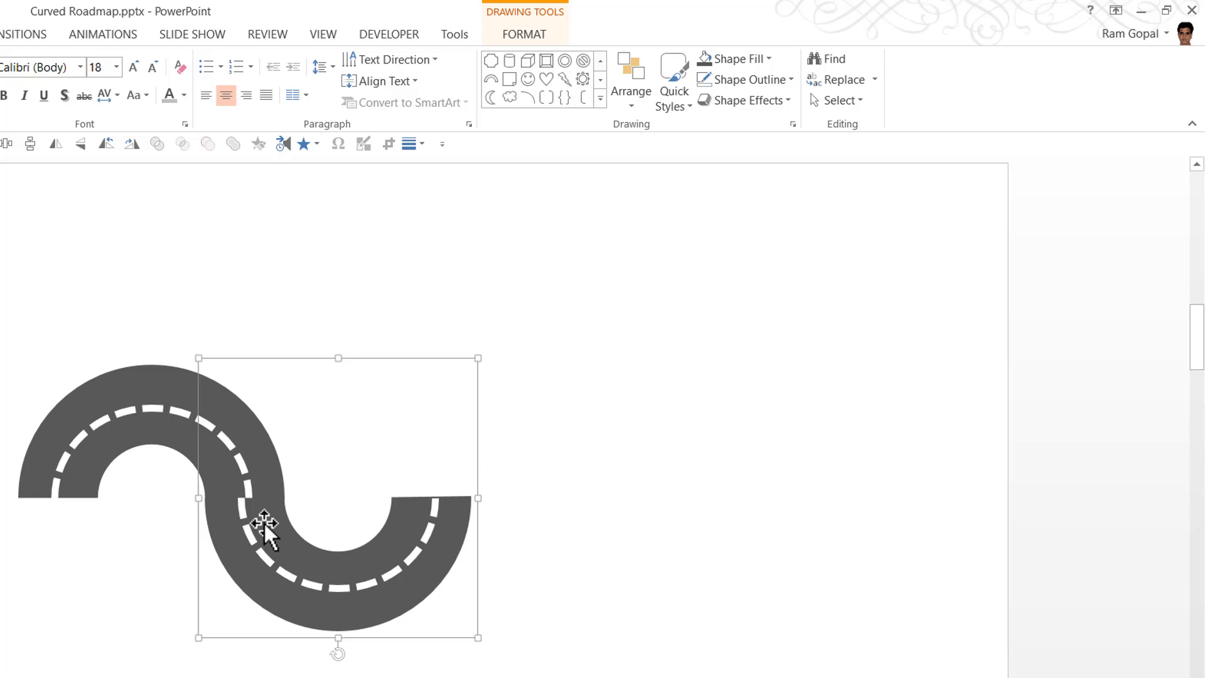
pyautogui.moveTo(265, 518); pyautogui.dragTo(265, 521)
# Step: Adjust the left and right dashed centre-line arcs so their dashes meet continuously
pyautogui.click(245, 477)
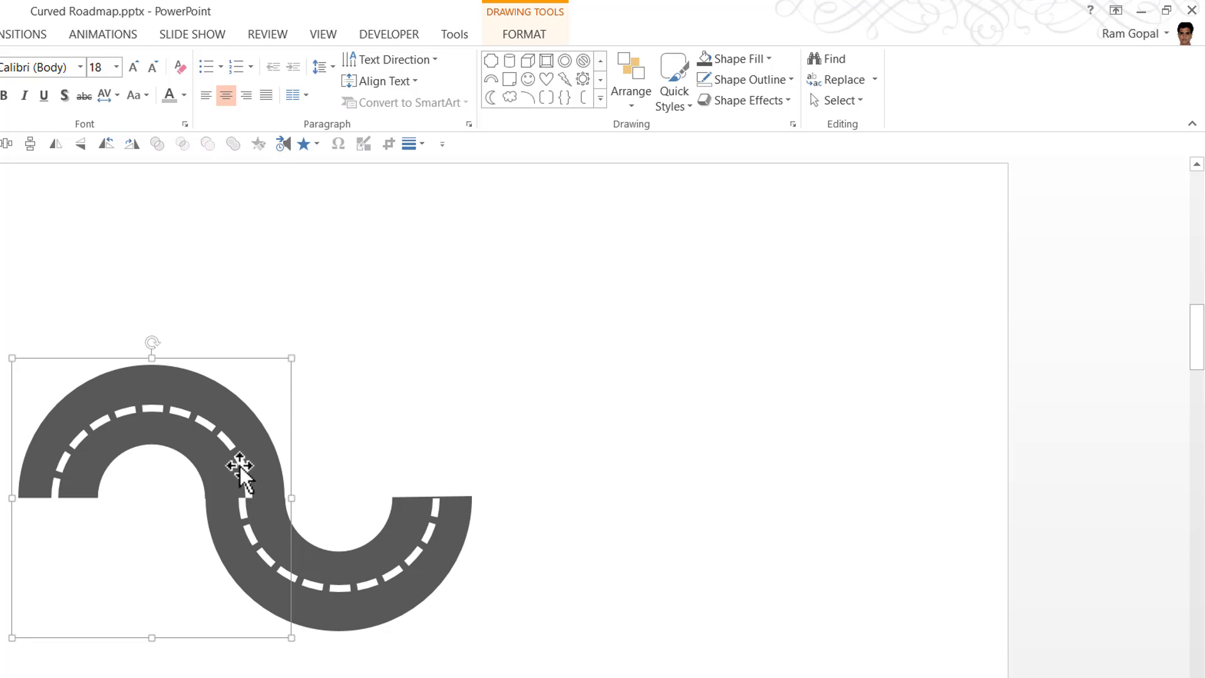
pyautogui.click(239, 465)
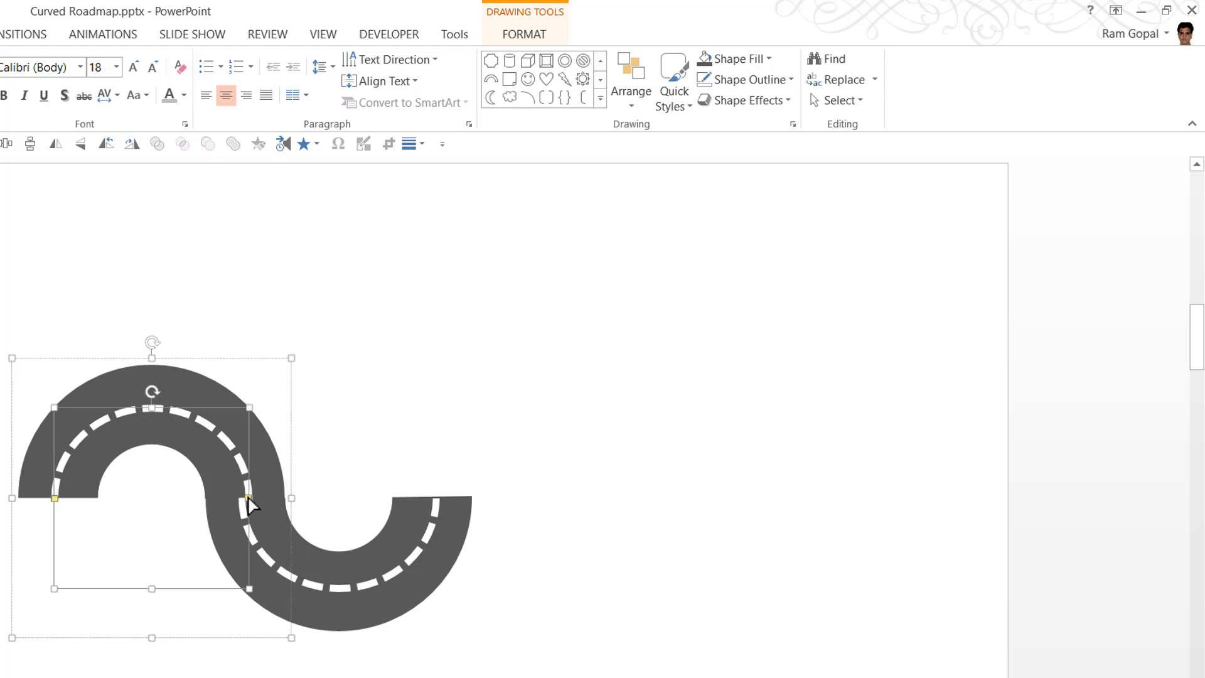
pyautogui.moveTo(248, 496); pyautogui.dragTo(248, 486)
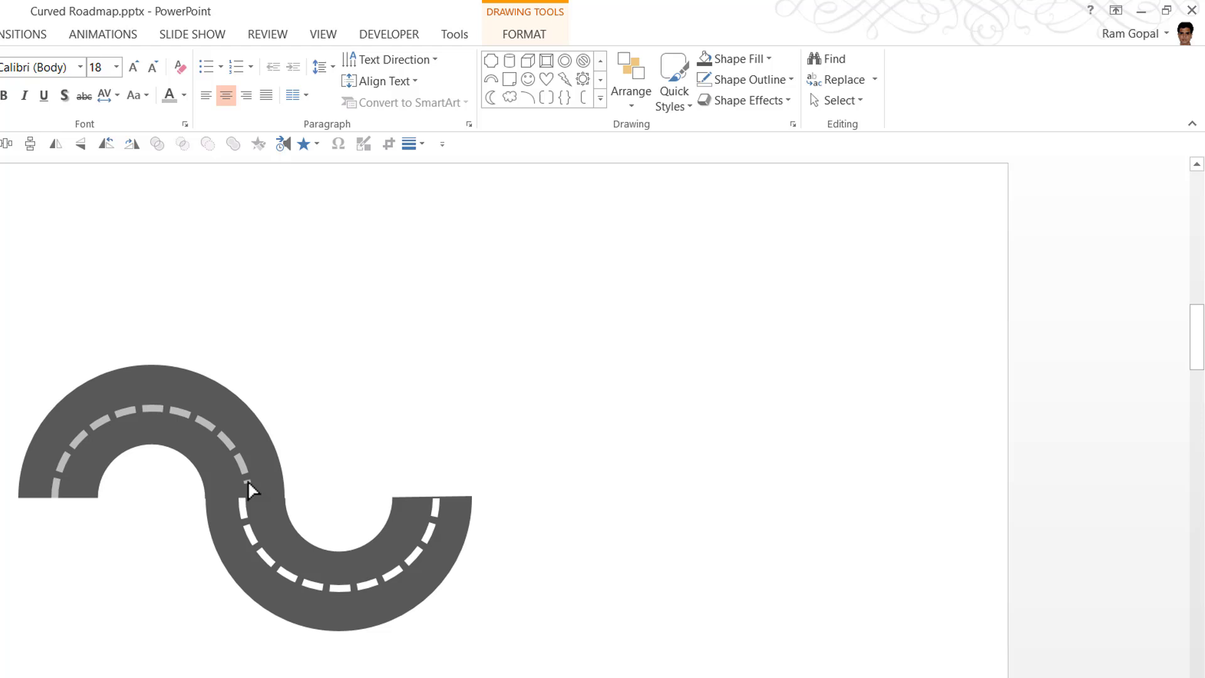
pyautogui.moveTo(247, 478); pyautogui.dragTo(247, 479)
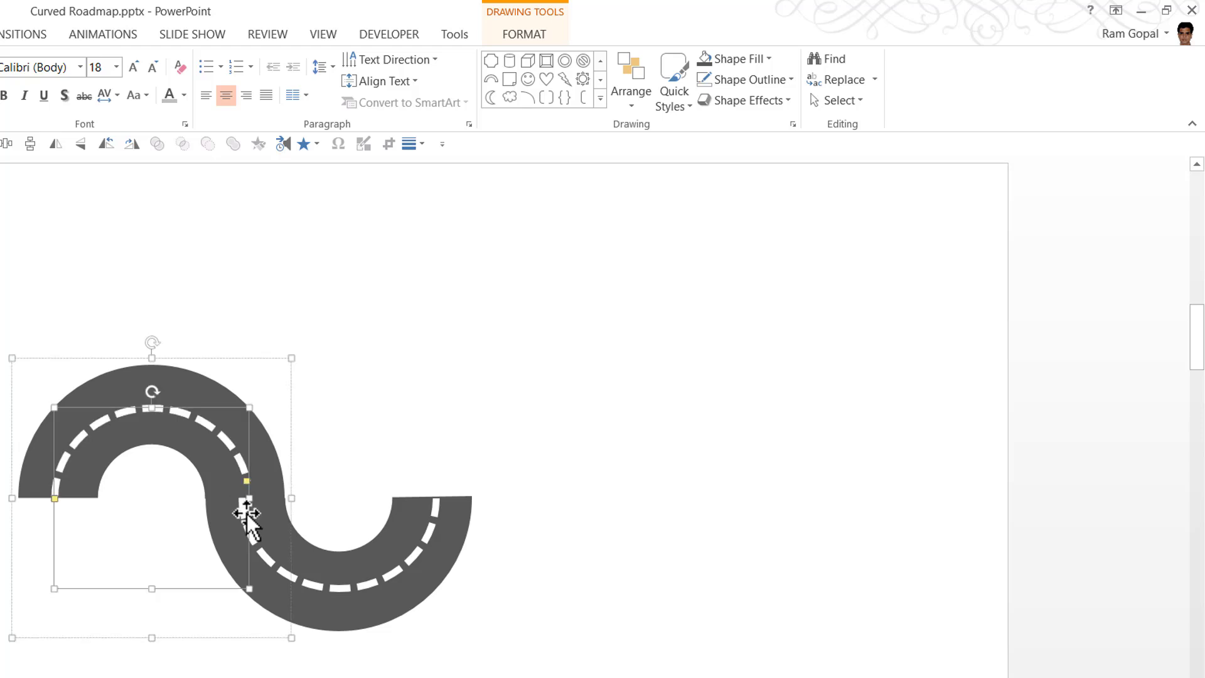
pyautogui.click(256, 534)
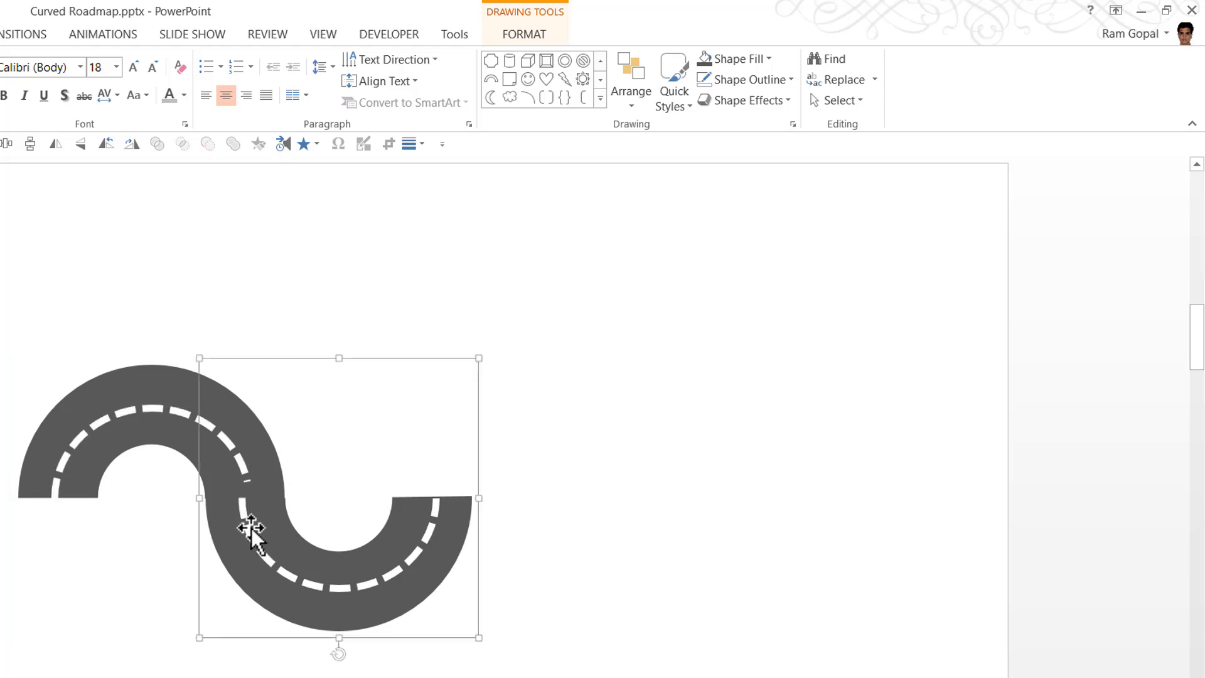
pyautogui.click(245, 510)
pyautogui.moveTo(242, 498); pyautogui.dragTo(243, 488)
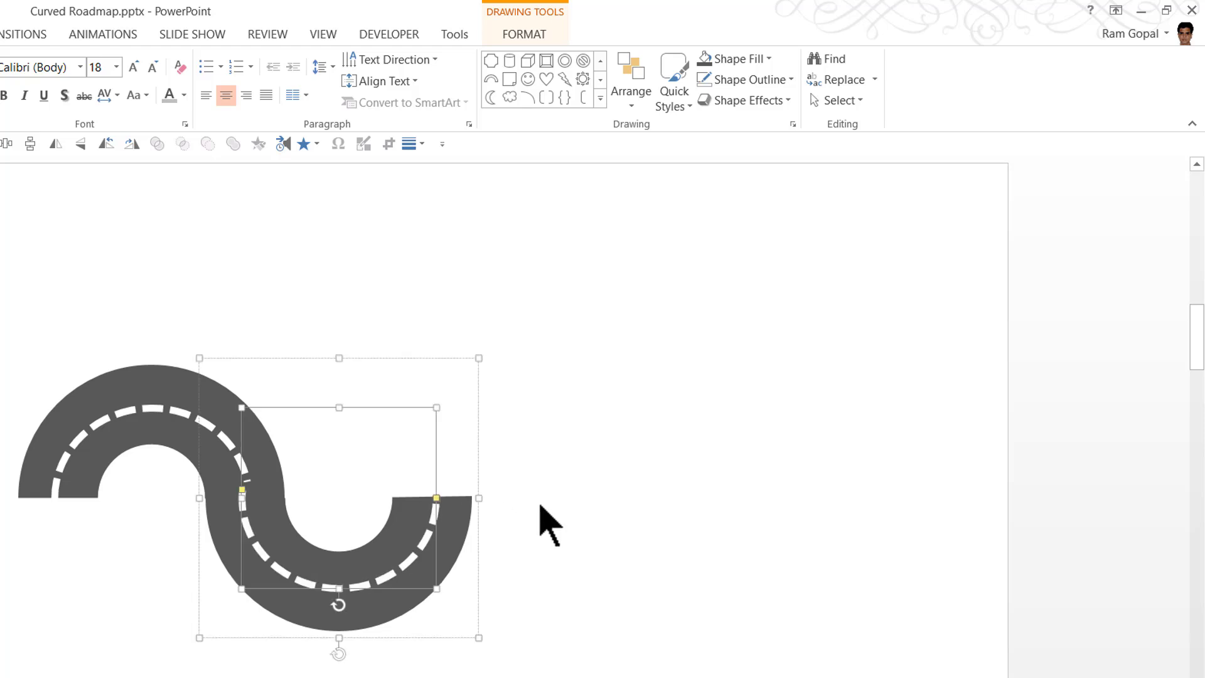
pyautogui.click(237, 461)
pyautogui.click(242, 465)
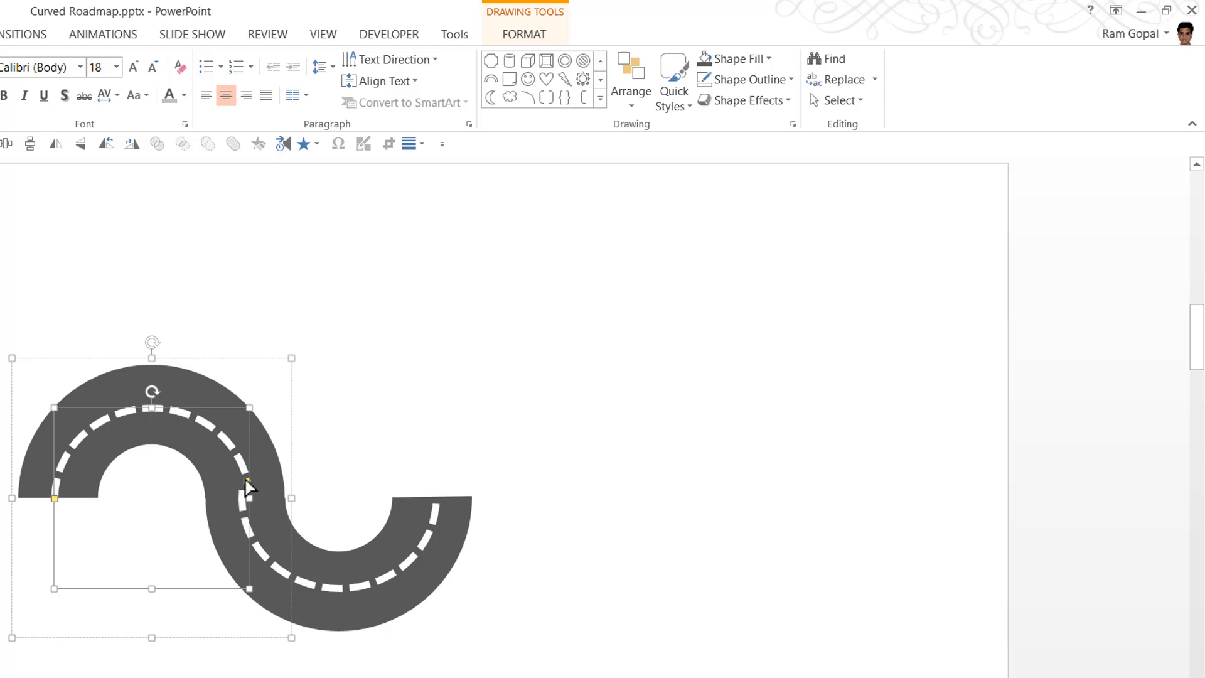
pyautogui.moveTo(247, 482); pyautogui.dragTo(245, 469)
pyautogui.click(552, 515)
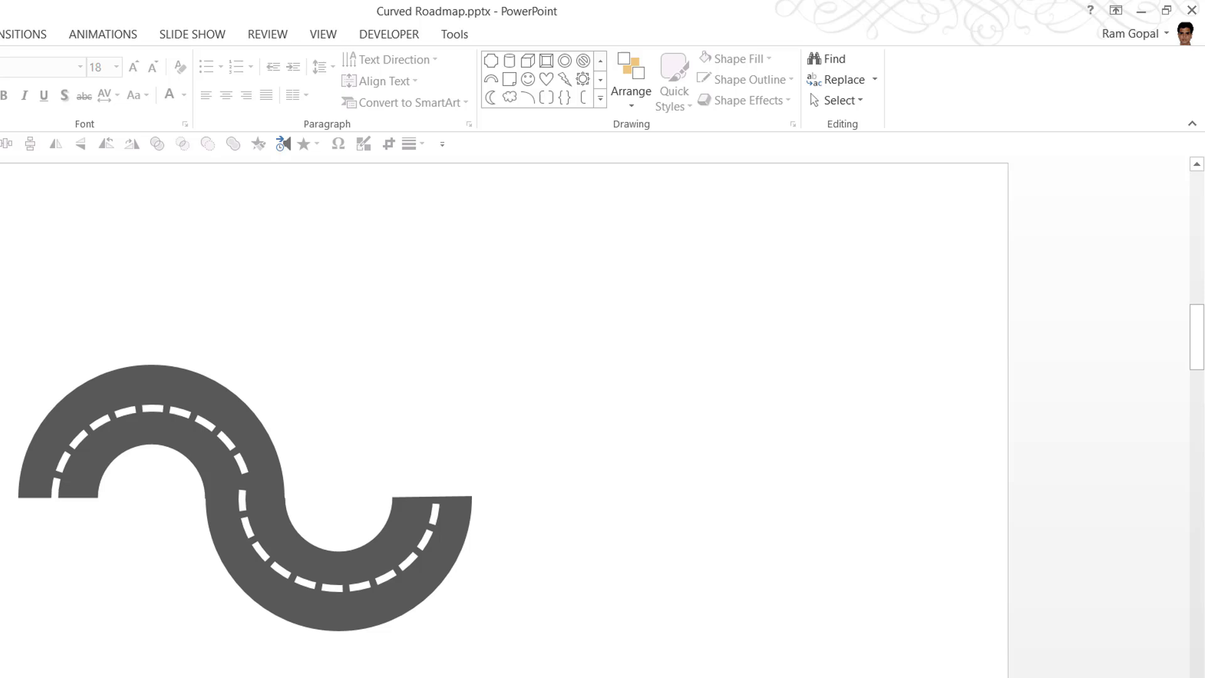
# Step: Align all road pieces by their tops with Align Top and group them with Ctrl+G
pyautogui.moveTo(674, 677)
pyautogui.mouseDown()
pyautogui.moveTo(0, 407)
pyautogui.moveTo(0, 278)
pyautogui.mouseUp()
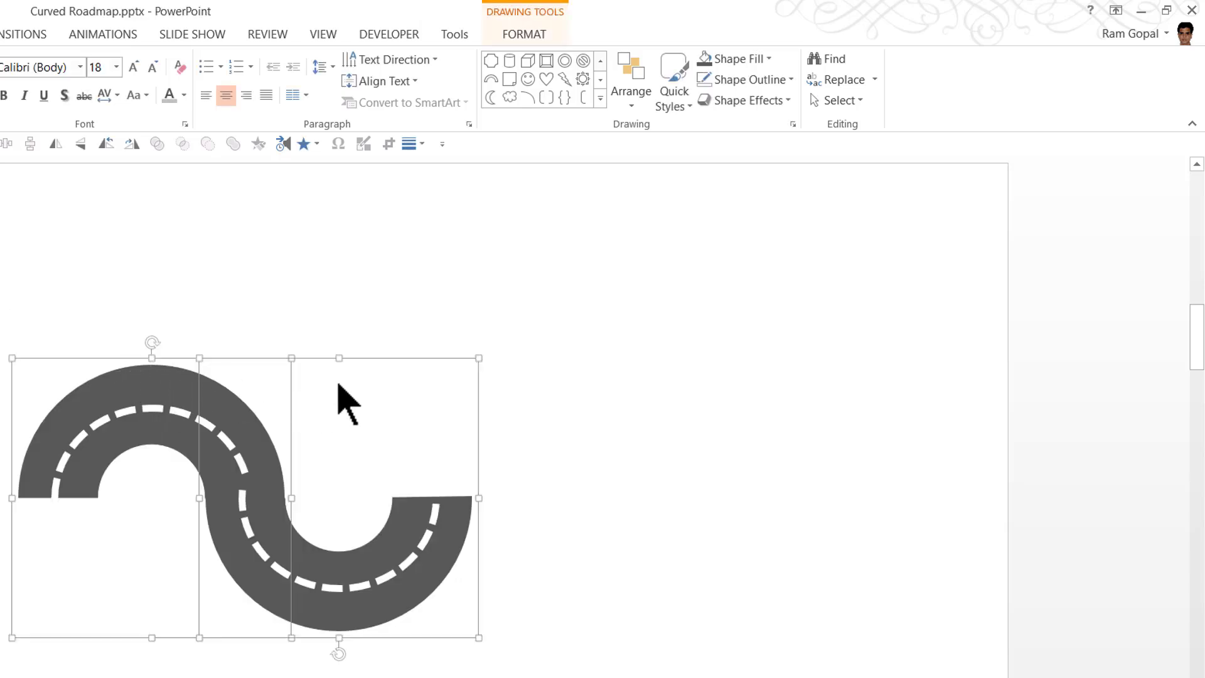
pyautogui.click(614, 86)
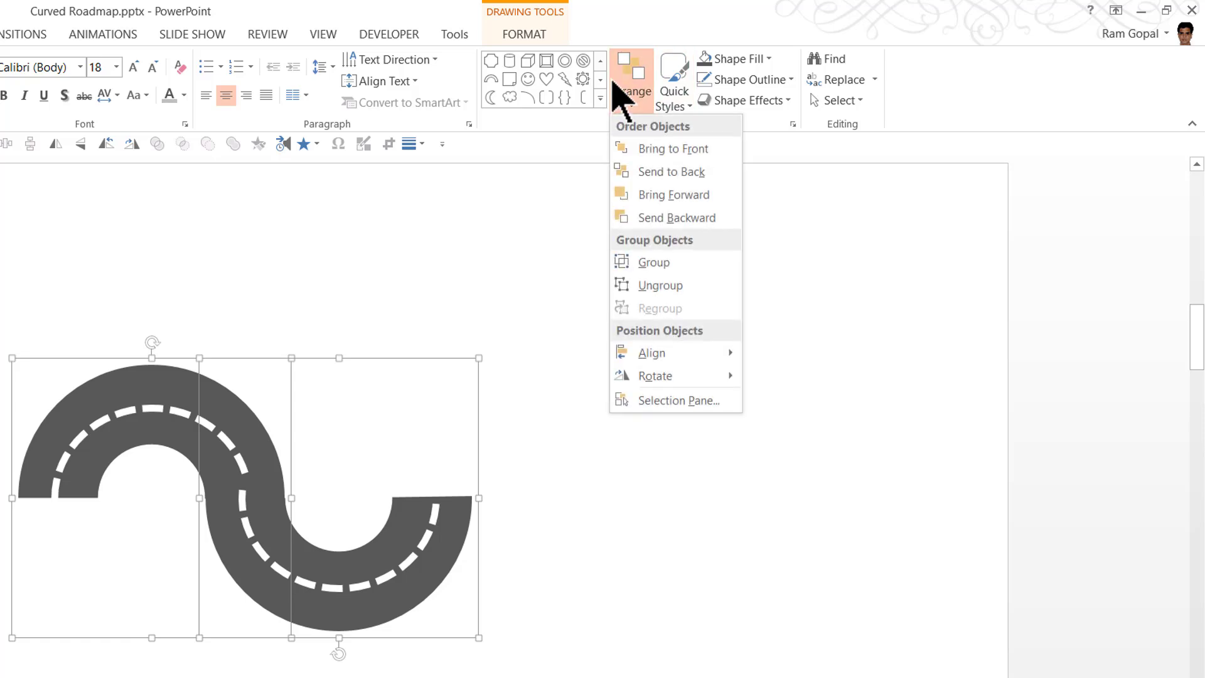
pyautogui.moveTo(722, 353)
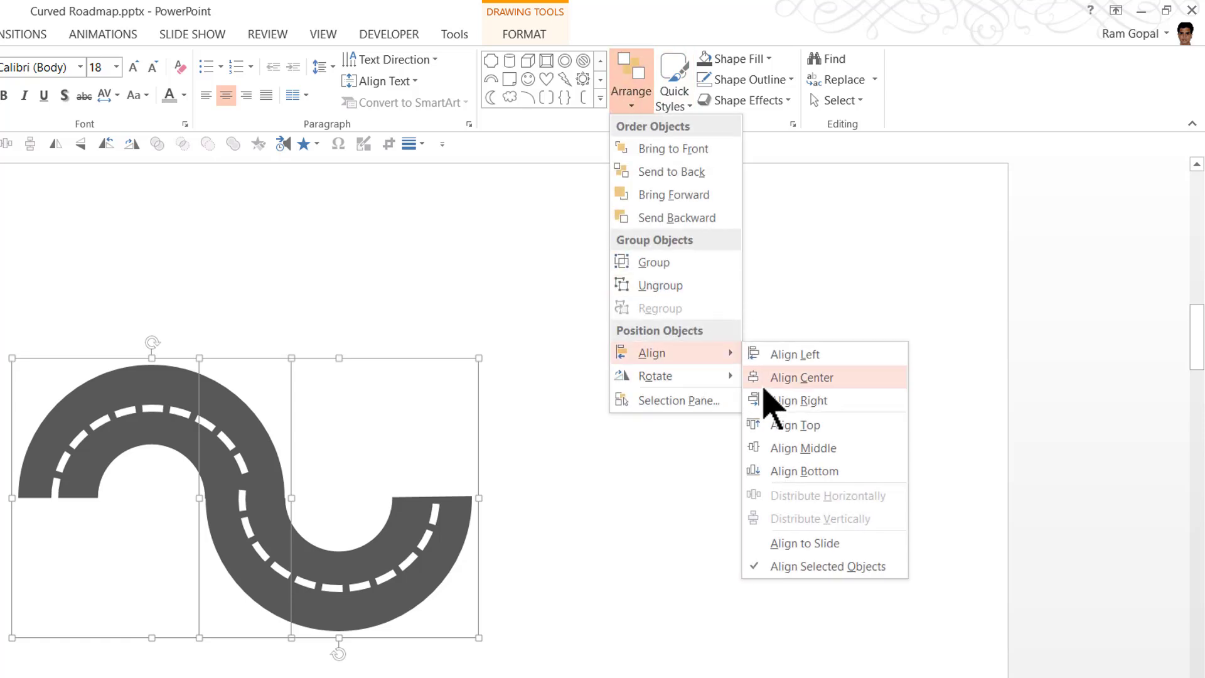
pyautogui.click(809, 426)
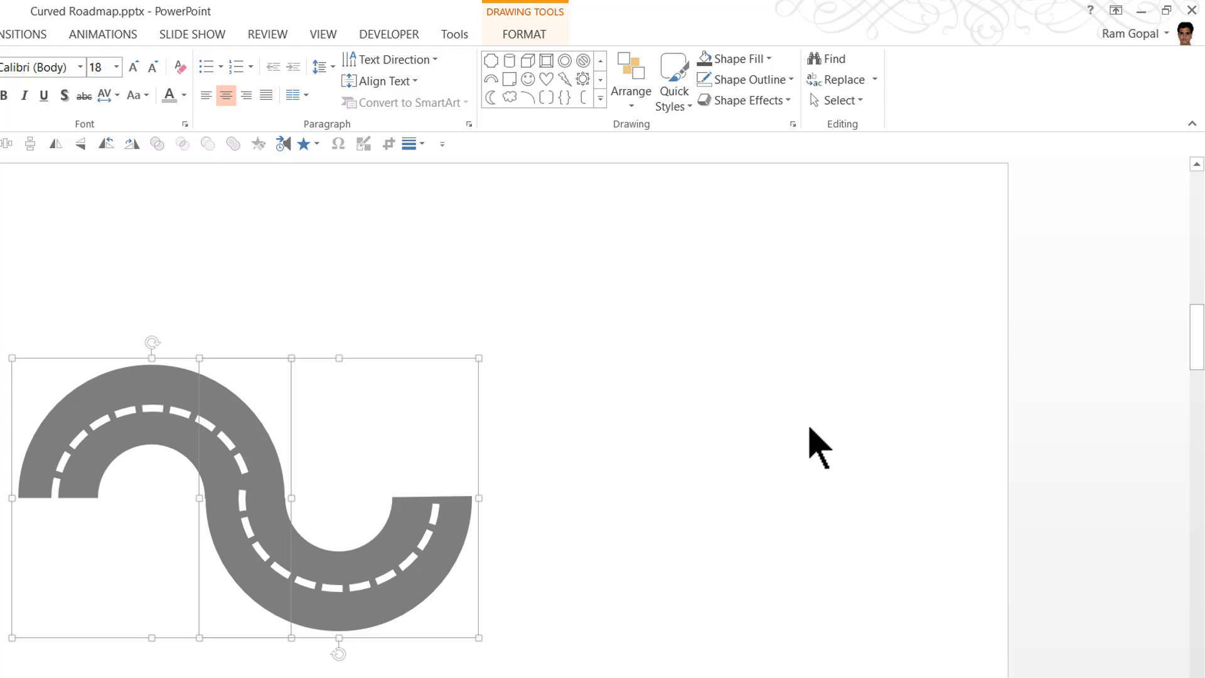
pyautogui.hotkey('ctrl', 'g')
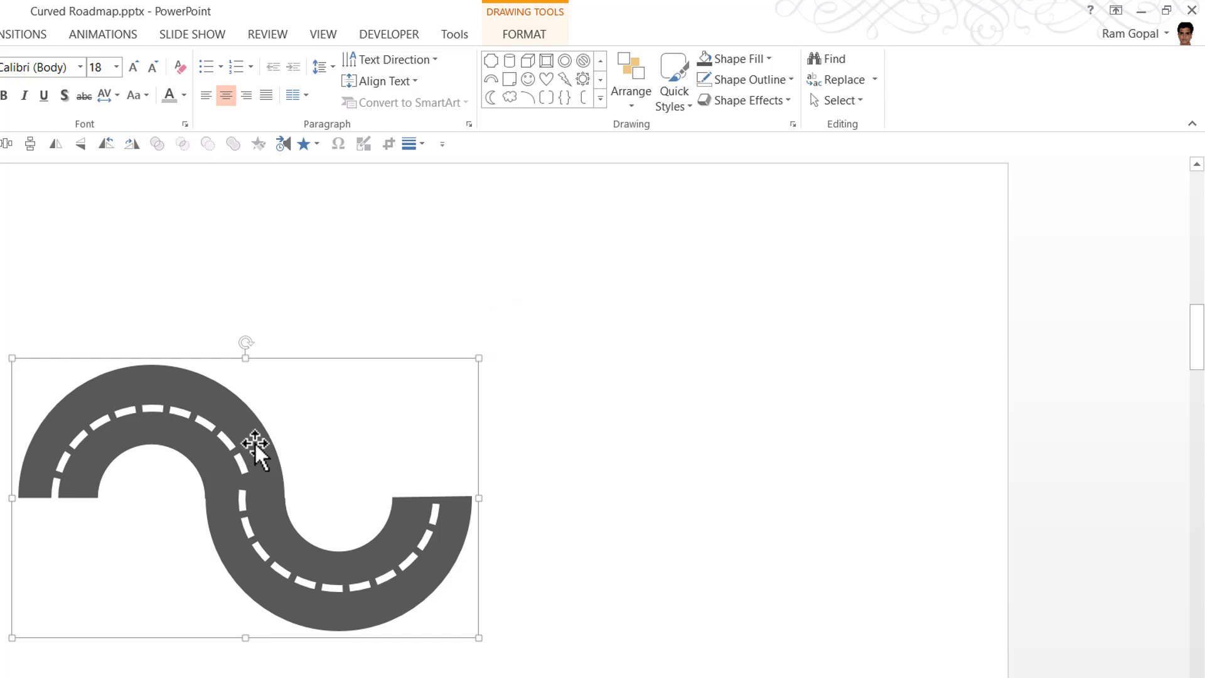
# Step: Place a copy of the S-road to the right and Align Top both road halves
pyautogui.moveTo(254, 441); pyautogui.dragTo(628, 443)
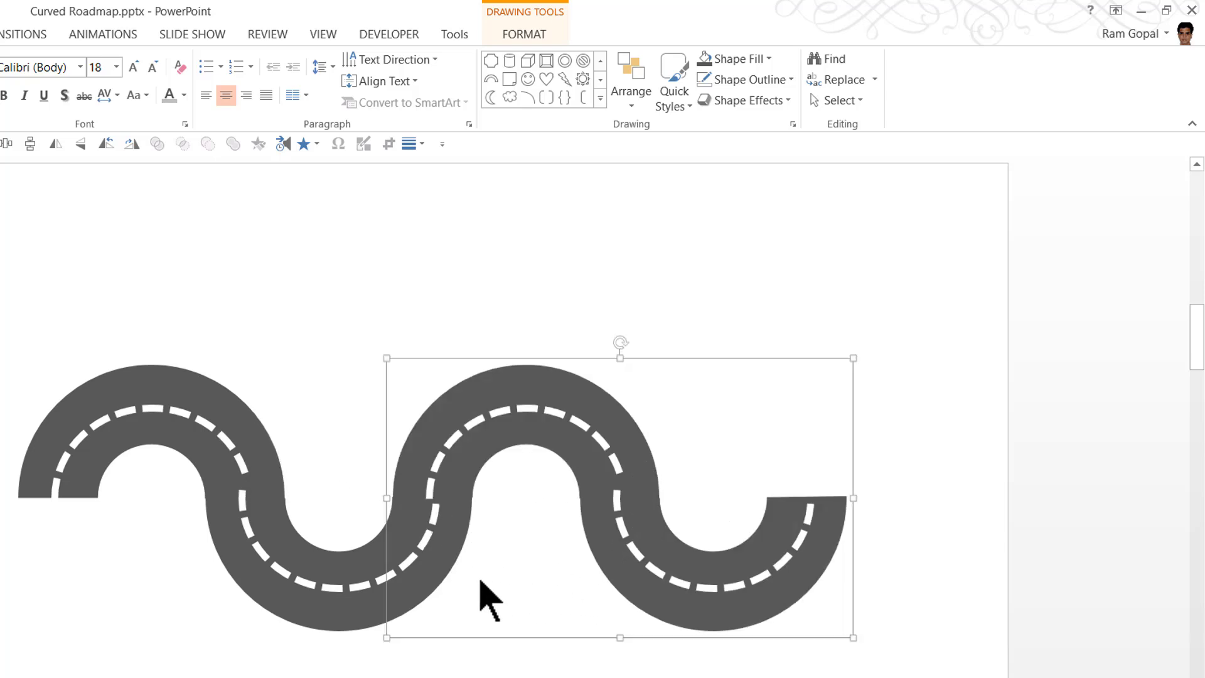
pyautogui.keyDown('shift'); pyautogui.click(254, 471); pyautogui.keyUp('shift')
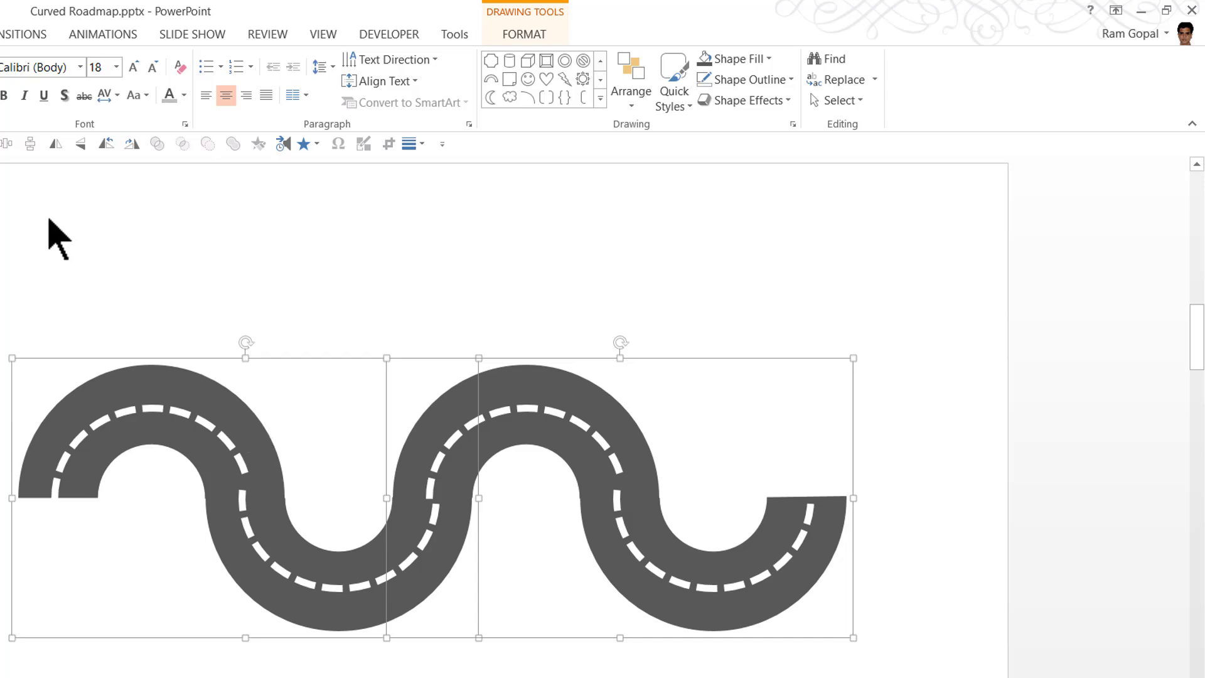
pyautogui.click(632, 91)
pyautogui.moveTo(684, 353)
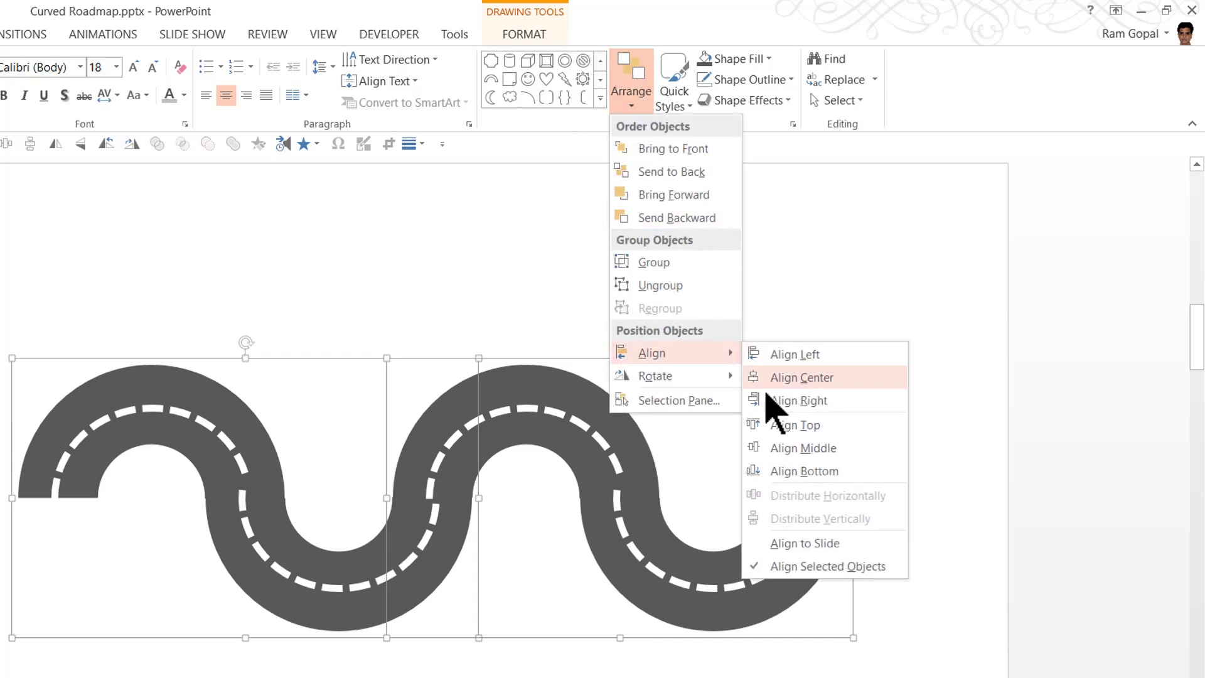
pyautogui.click(800, 433)
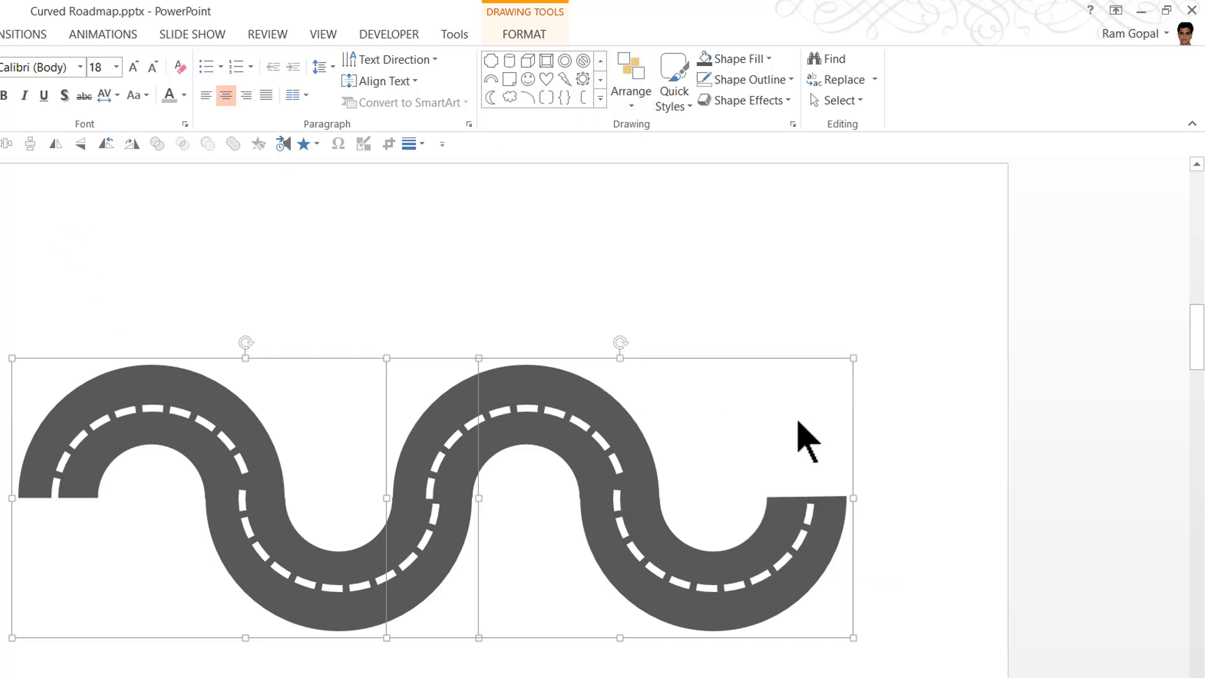
# Step: Shift and lengthen the inner centre-line arcs to close the seam between the road halves
pyautogui.click(426, 520)
pyautogui.click(431, 513)
pyautogui.click(435, 517)
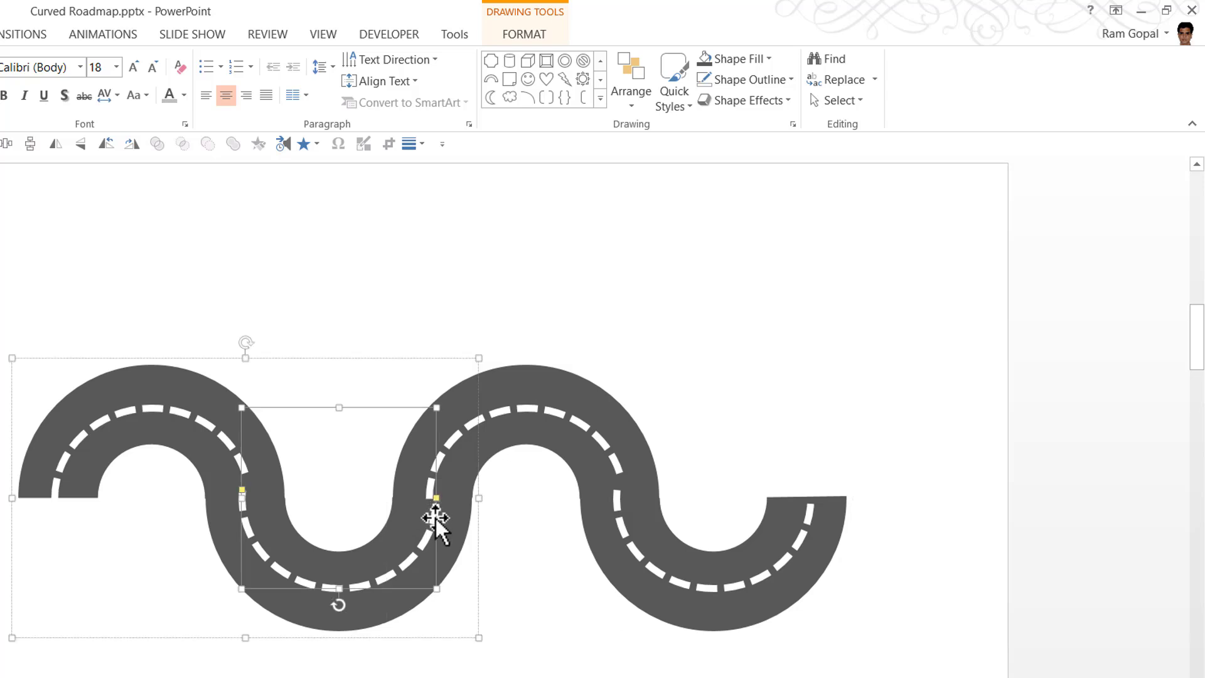
pyautogui.moveTo(437, 505); pyautogui.dragTo(427, 523)
pyautogui.click(438, 458)
pyautogui.click(438, 458)
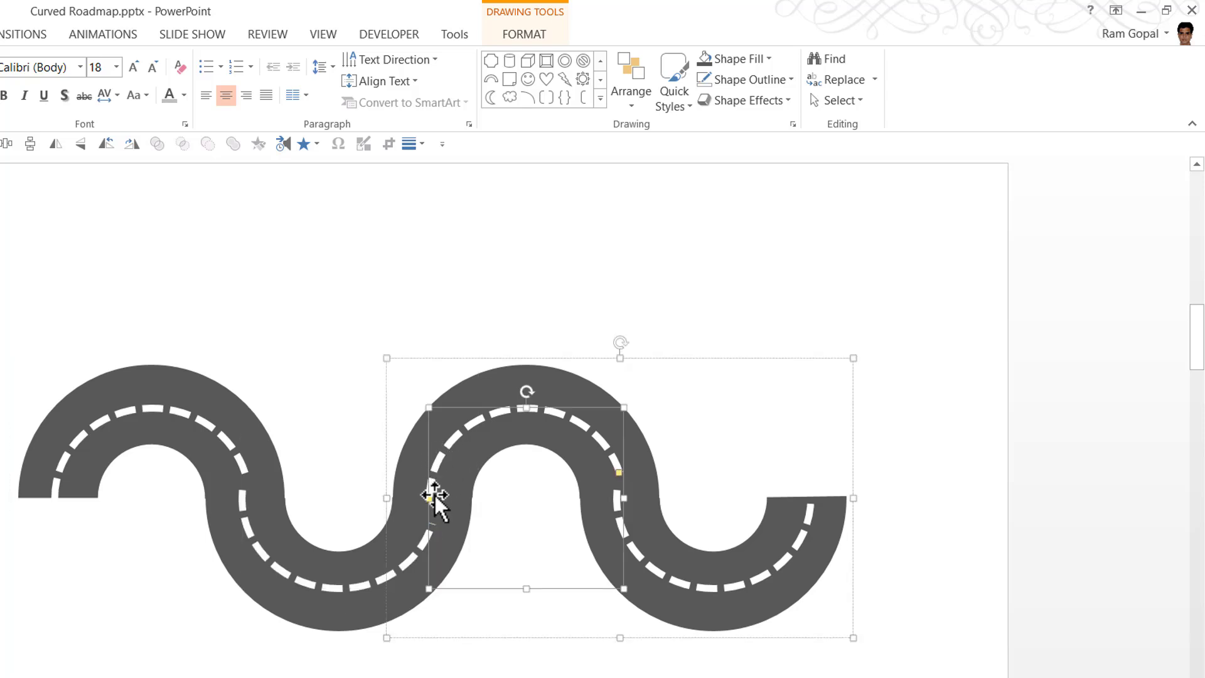
pyautogui.moveTo(431, 497); pyautogui.dragTo(431, 507)
pyautogui.click(917, 457)
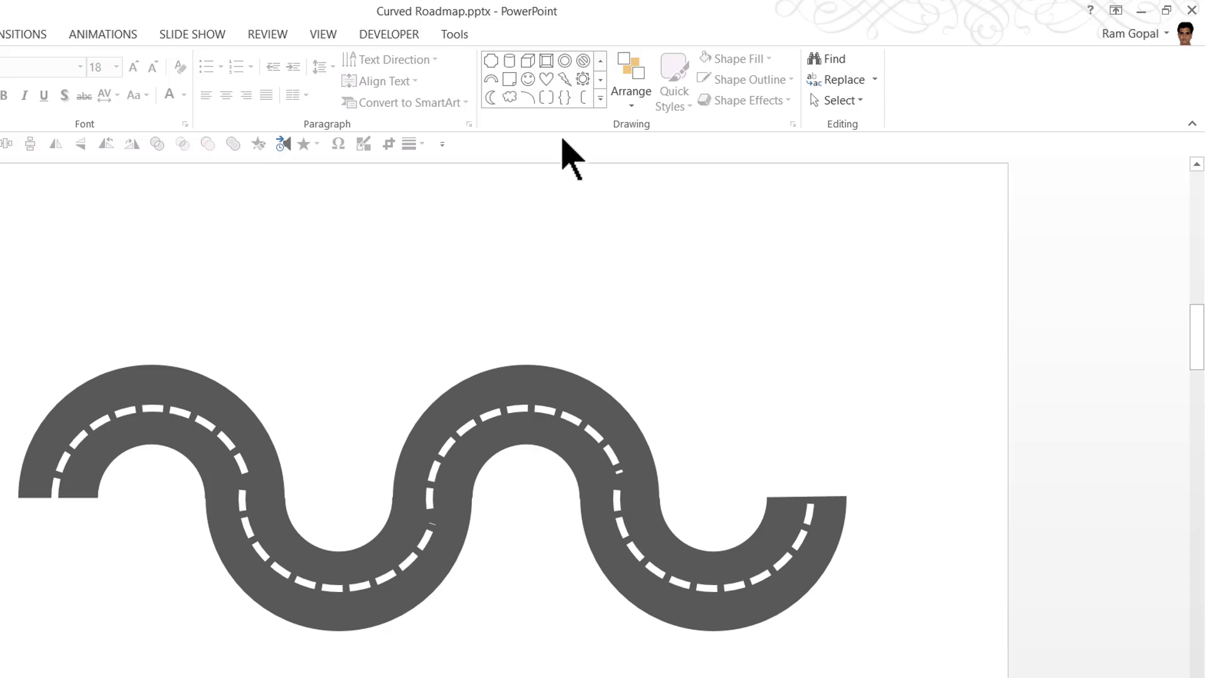
# Step: Draw a vertical flag pole line above the road with a black 6 pt outline
pyautogui.click(600, 99)
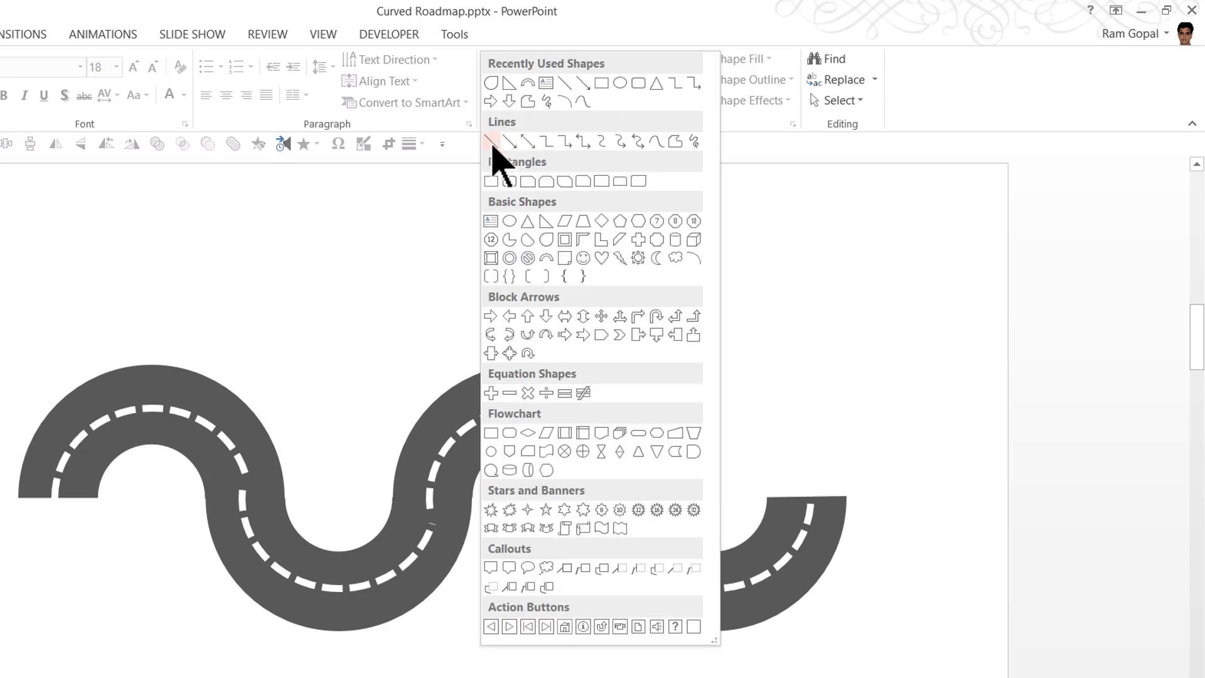
pyautogui.click(491, 143)
pyautogui.moveTo(351, 264); pyautogui.dragTo(351, 318)
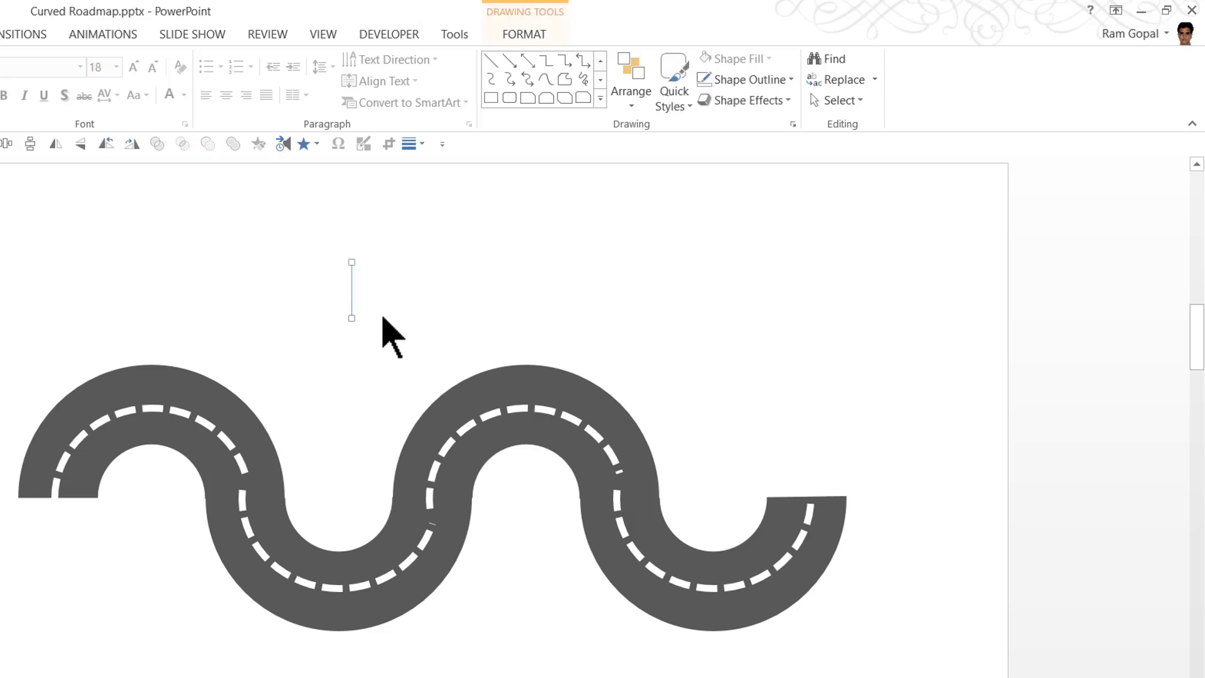
pyautogui.click(748, 79)
pyautogui.click(719, 119)
pyautogui.click(760, 82)
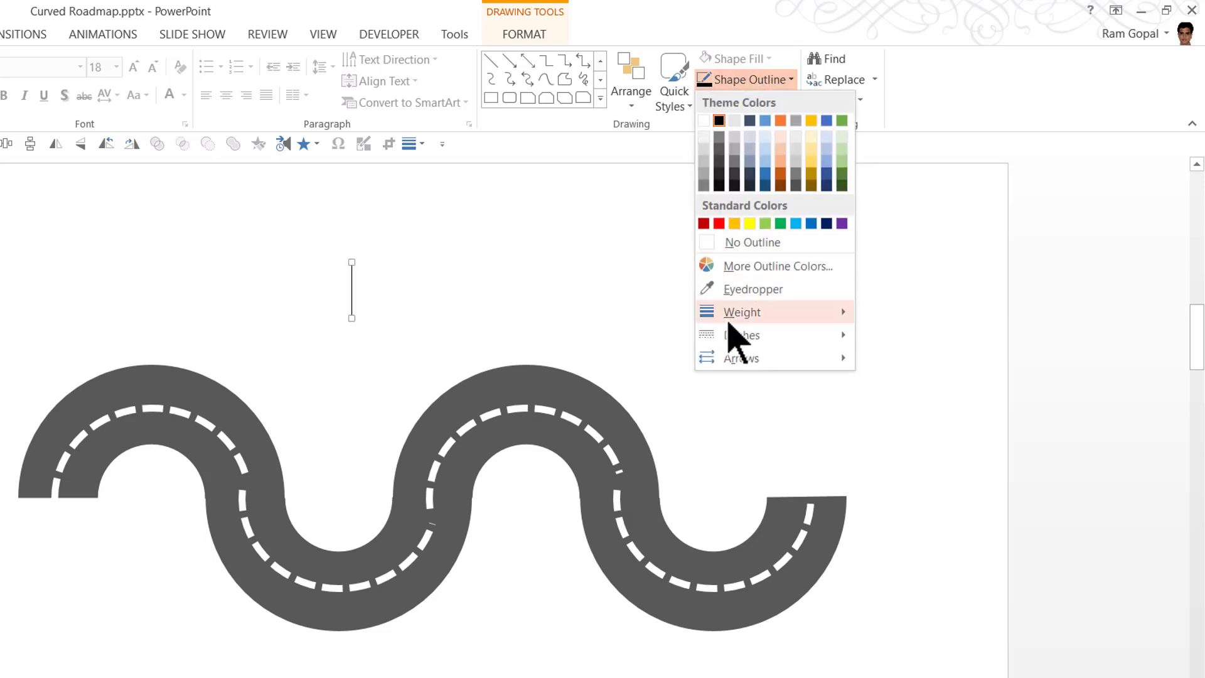
pyautogui.moveTo(747, 313)
pyautogui.click(922, 471)
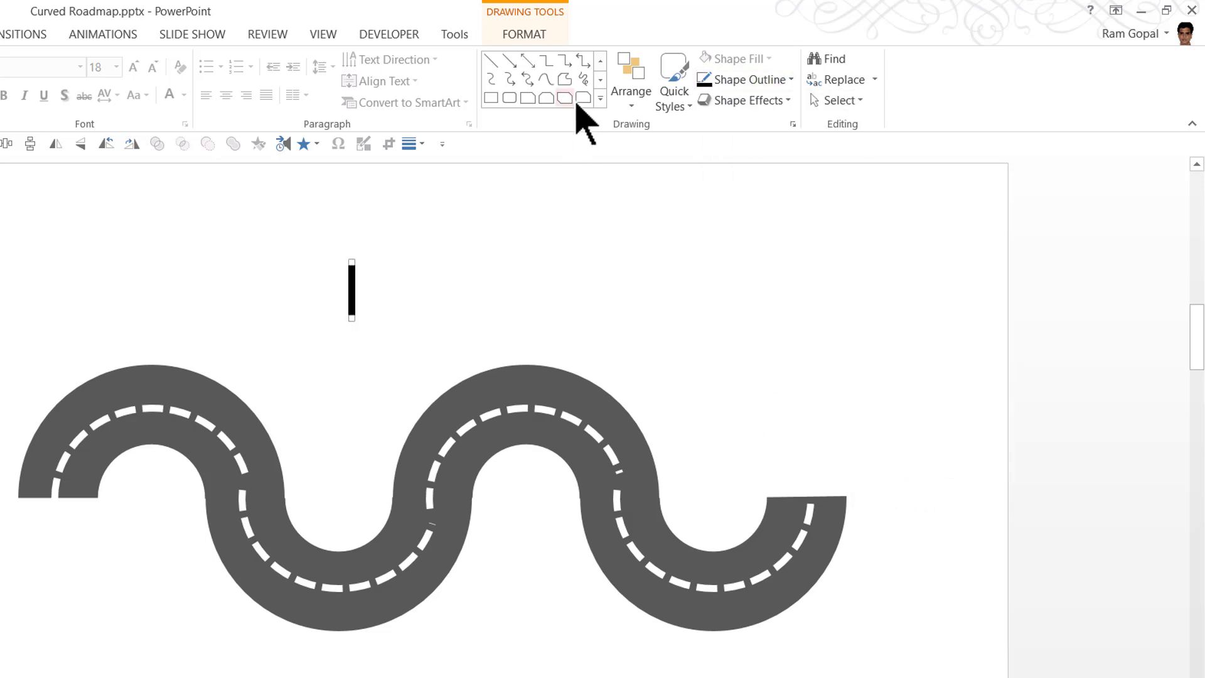
pyautogui.click(601, 99)
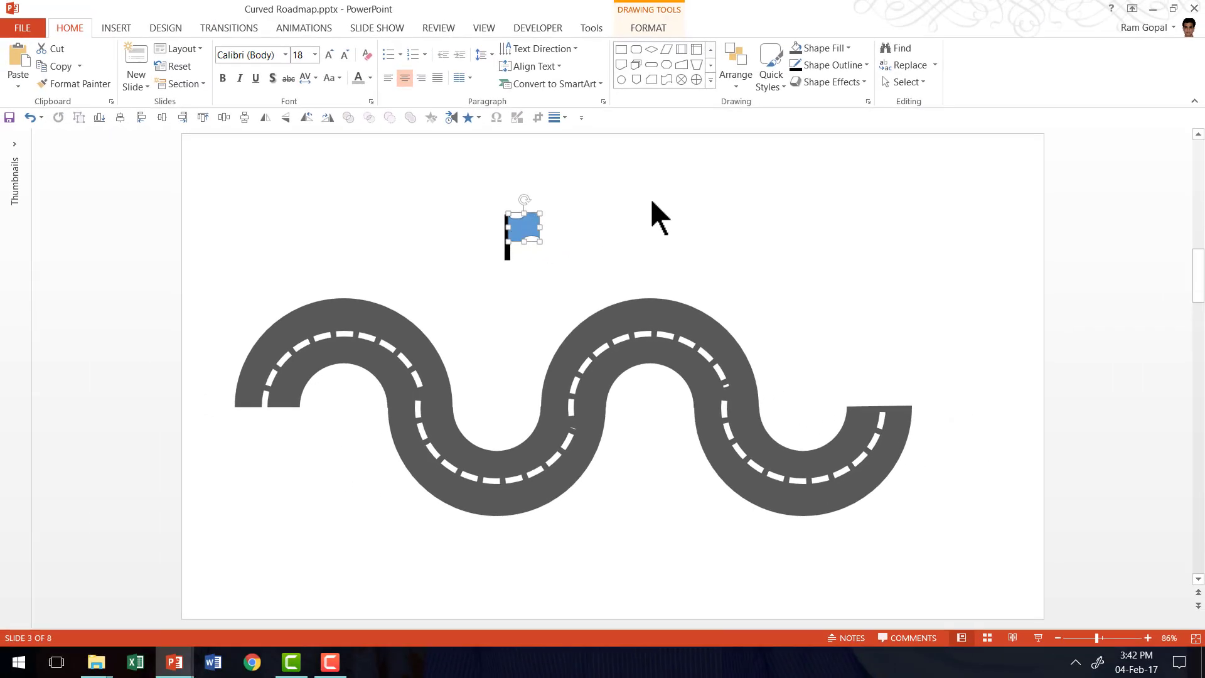
# Step: Fill the flag shape red and remove its outline
pyautogui.click(824, 48)
pyautogui.click(799, 165)
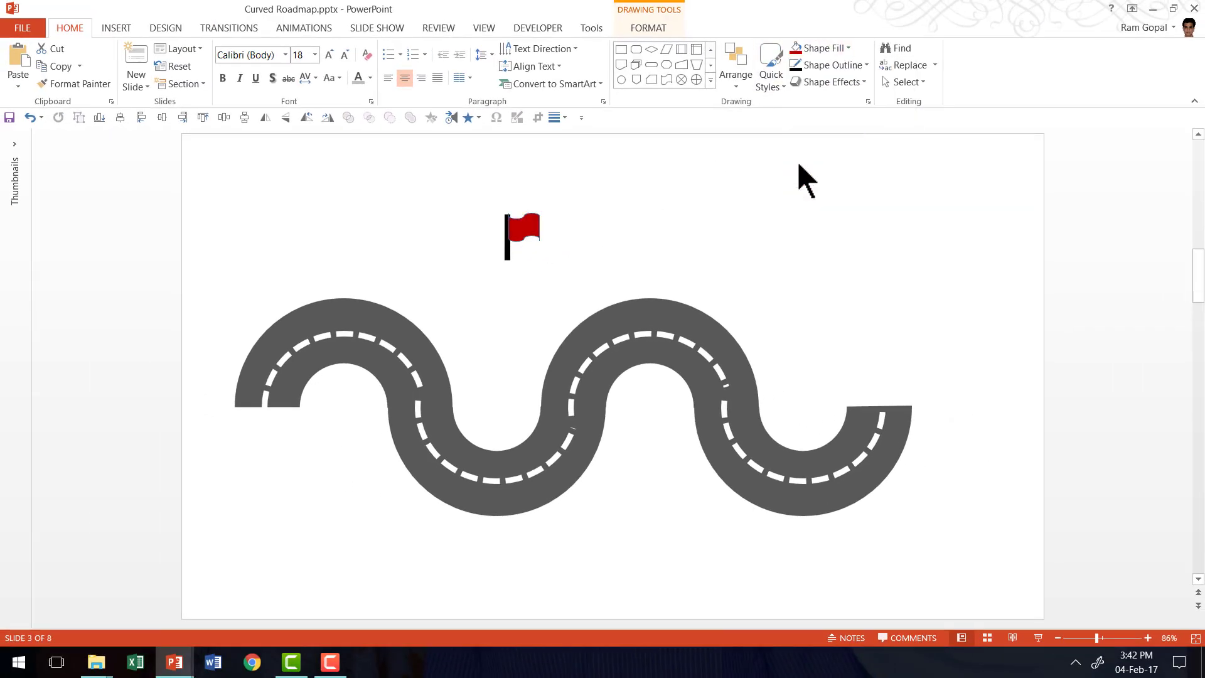
pyautogui.click(833, 64)
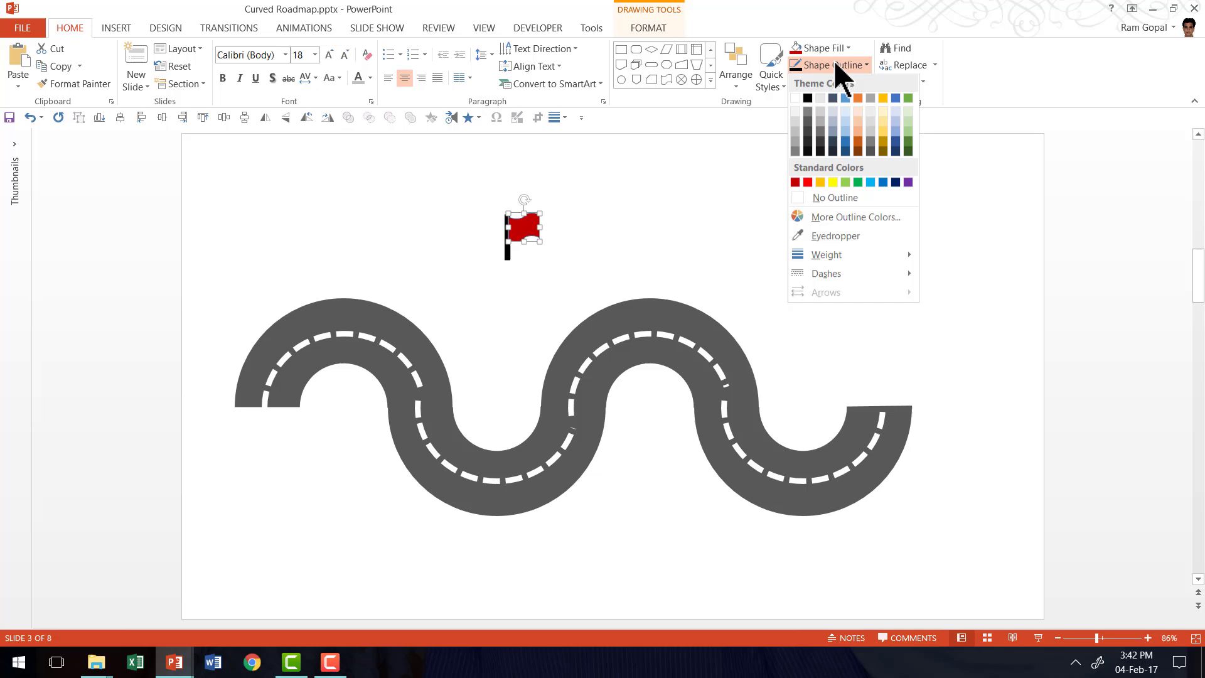
pyautogui.click(819, 197)
pyautogui.click(659, 242)
# Step: Group flag and pole, add a Perspective Diagonal Upper Right shadow, and place it on the first arch
pyautogui.moveTo(566, 286); pyautogui.dragTo(452, 169)
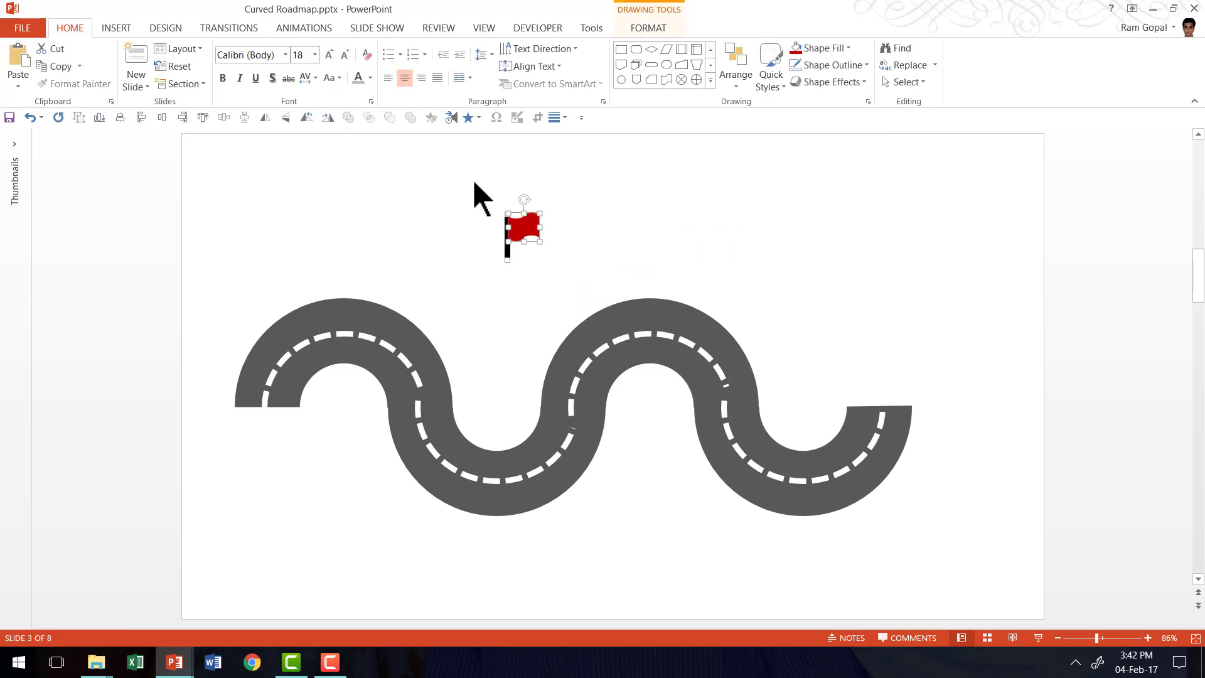
pyautogui.hotkey('ctrl', 'g')
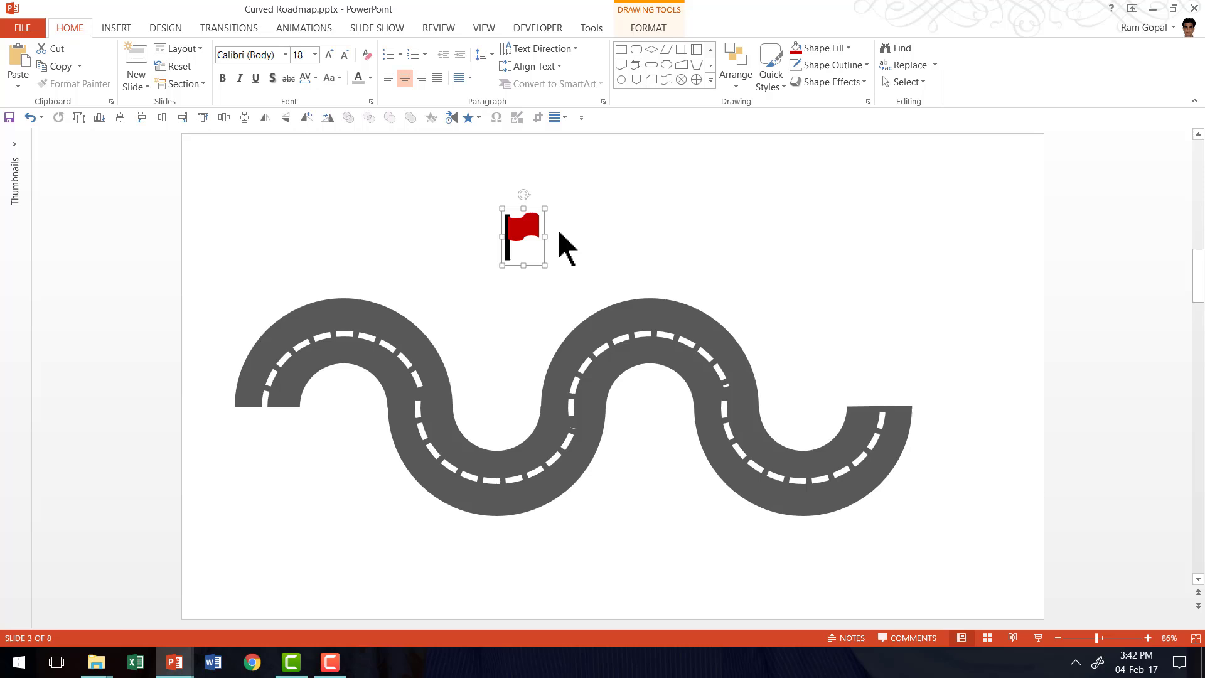
pyautogui.click(841, 81)
pyautogui.moveTo(868, 135)
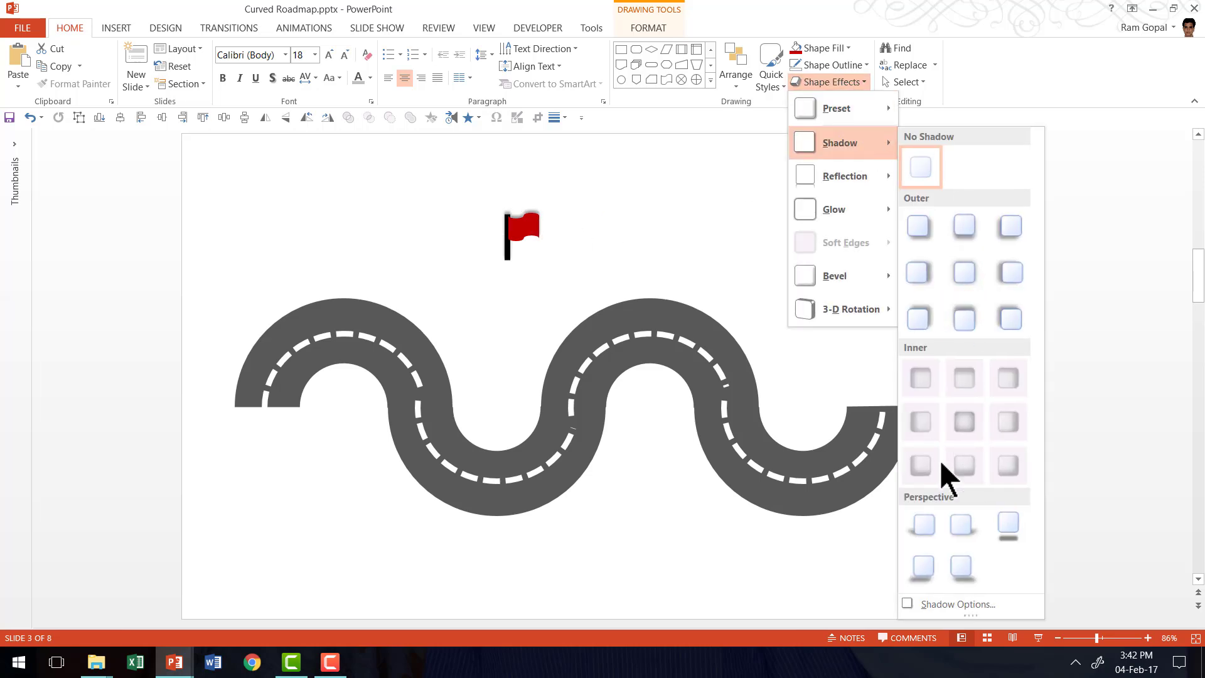
pyautogui.click(959, 527)
pyautogui.moveTo(533, 217); pyautogui.dragTo(370, 283)
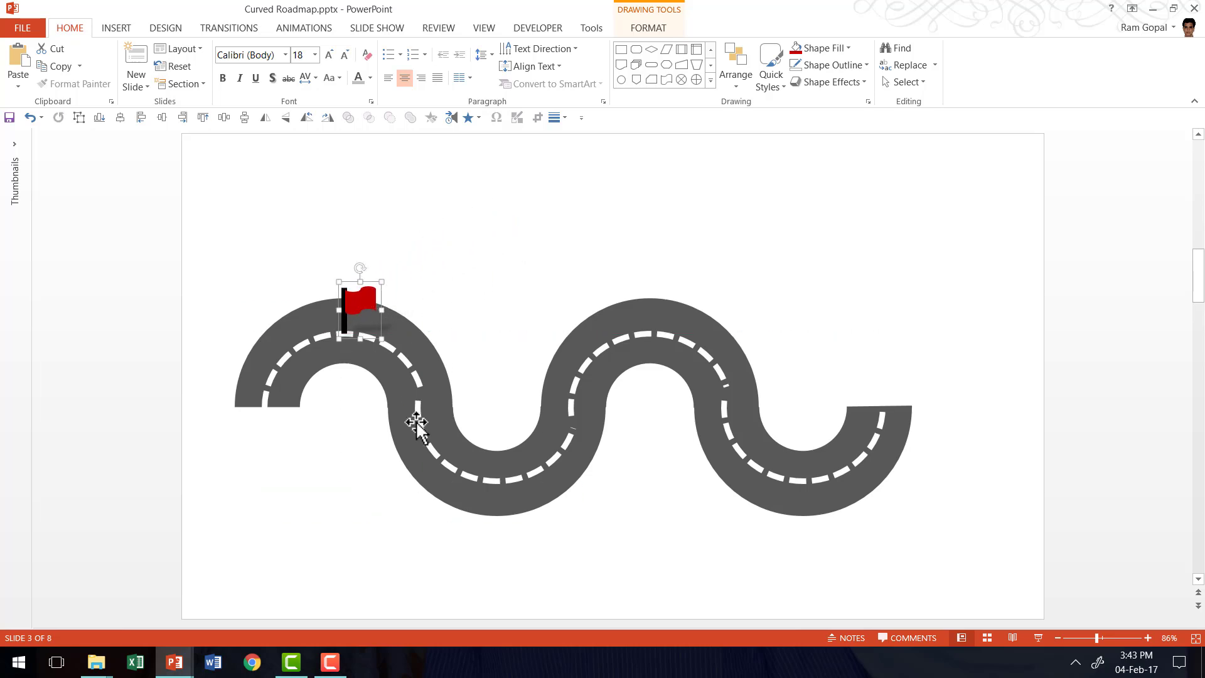
# Step: Duplicate the red flag onto the lower curve and the road's other remaining curves, giving four flags
pyautogui.moveTo(366, 299)
pyautogui.mouseDown()
pyautogui.moveTo(465, 375)
pyautogui.moveTo(521, 439)
pyautogui.moveTo(588, 318)
pyautogui.moveTo(519, 433)
pyautogui.moveTo(613, 315)
pyautogui.moveTo(690, 283)
pyautogui.moveTo(726, 305)
pyautogui.moveTo(850, 443)
pyautogui.moveTo(822, 439)
pyautogui.mouseUp()
pyautogui.click(897, 552)
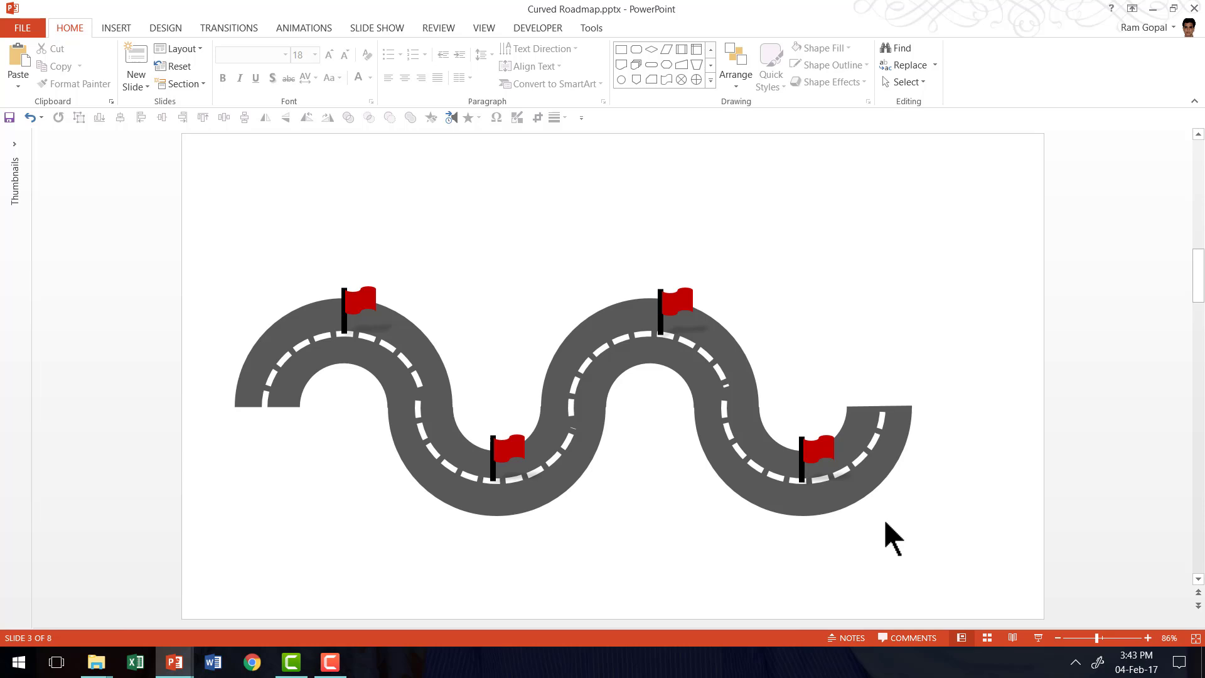
# Step: Select all four flags and give them the Float In entrance animation
pyautogui.click(347, 308)
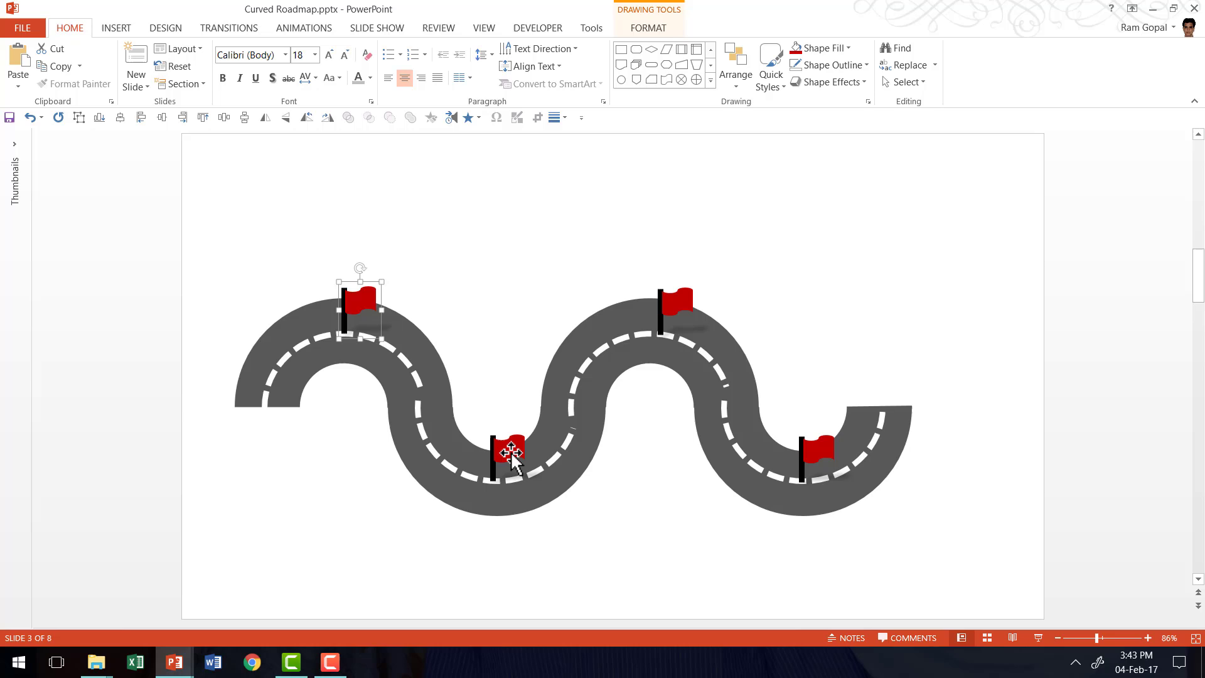
pyautogui.keyDown('shift'); pyautogui.click(512, 452); pyautogui.keyUp('shift')
pyautogui.keyDown('shift'); pyautogui.click(684, 304); pyautogui.keyUp('shift')
pyautogui.keyDown('shift'); pyautogui.click(827, 443); pyautogui.keyUp('shift')
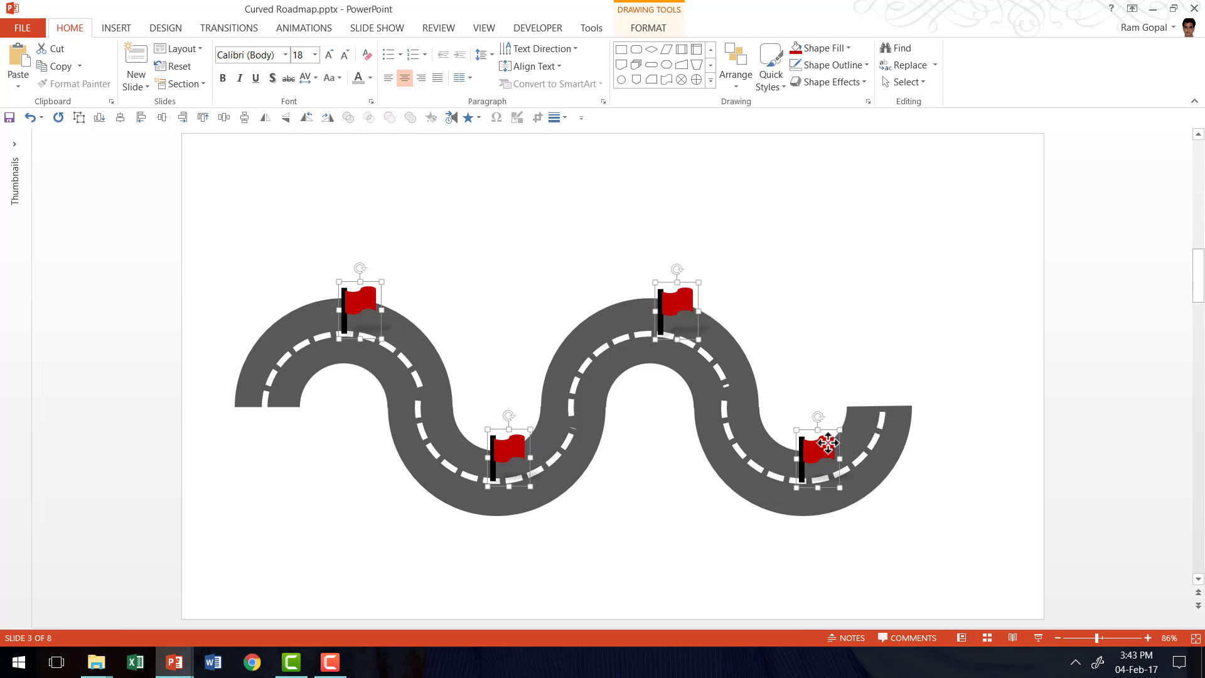
pyautogui.click(301, 28)
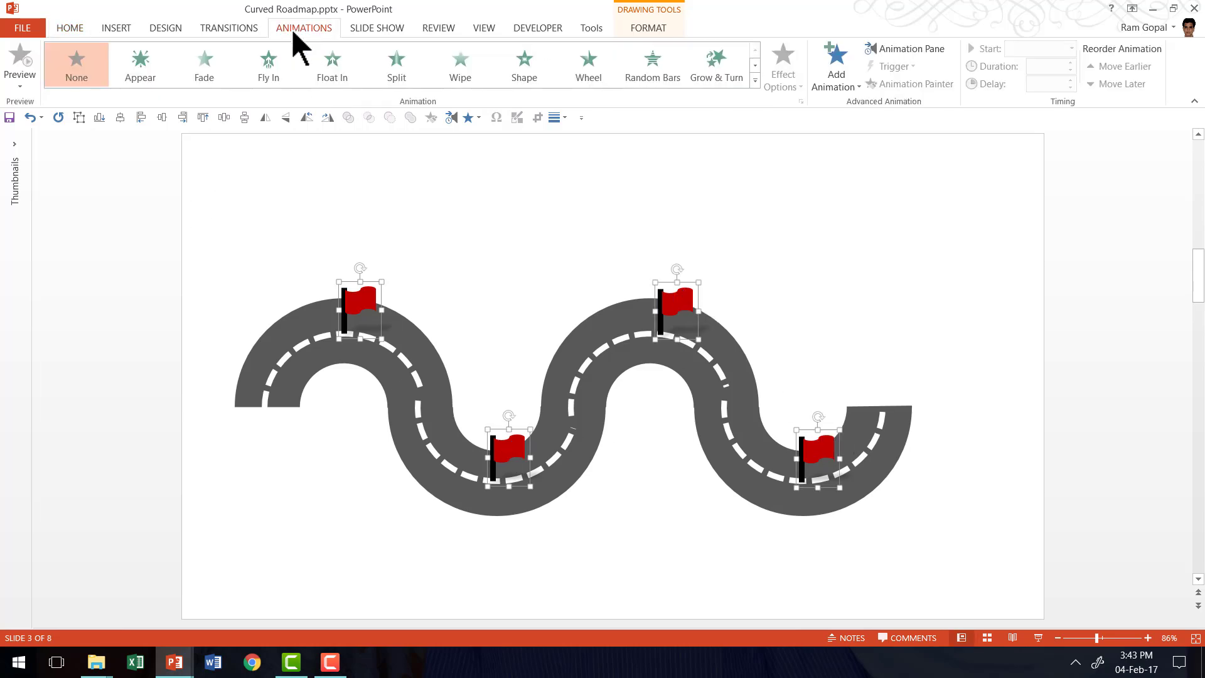
pyautogui.click(333, 70)
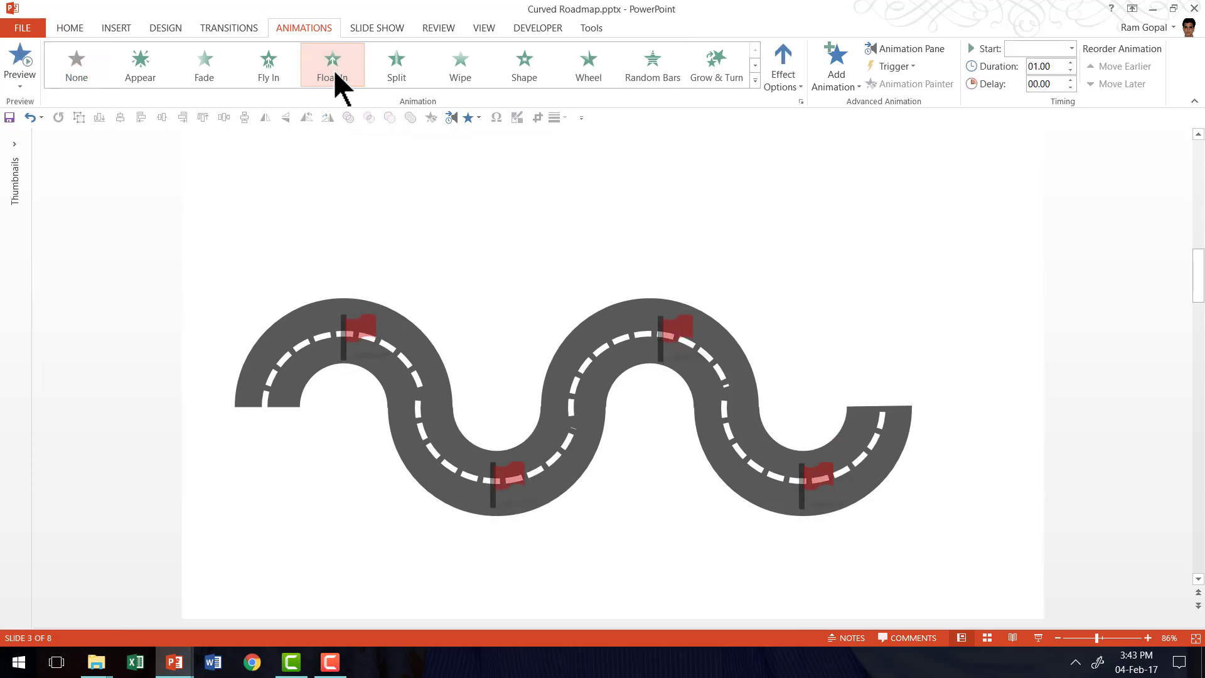
# Step: Set the animation direction to Float Down and start each flag On Click
pyautogui.click(778, 78)
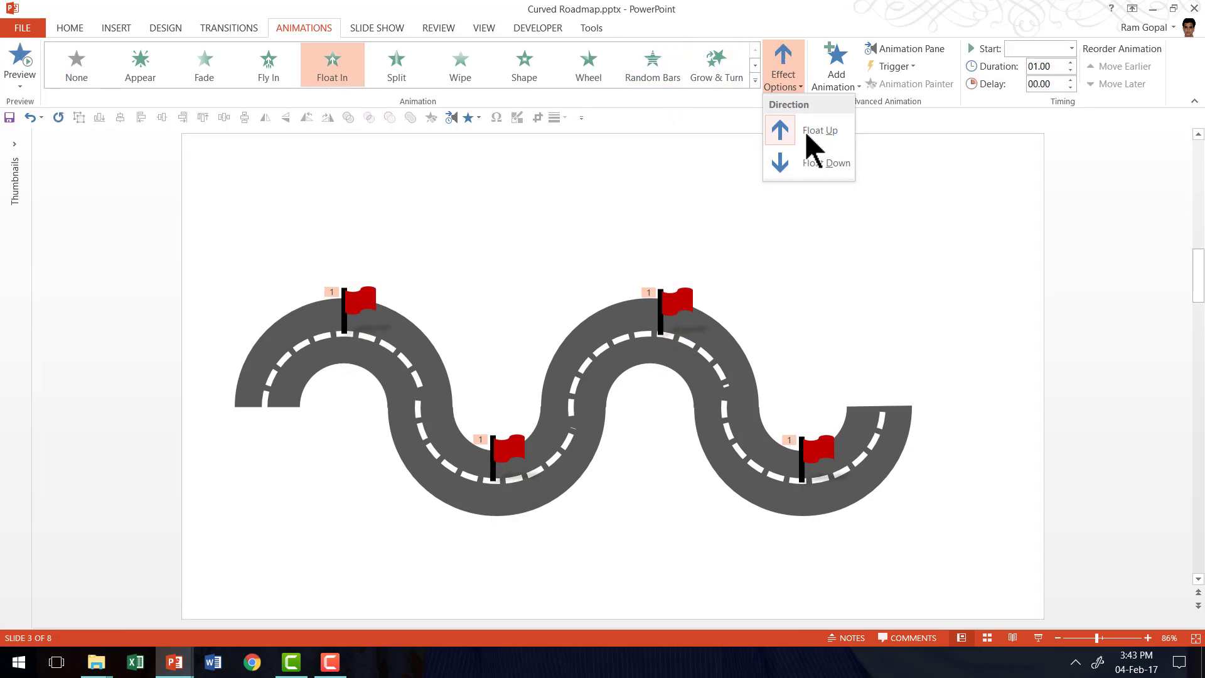
pyautogui.click(822, 162)
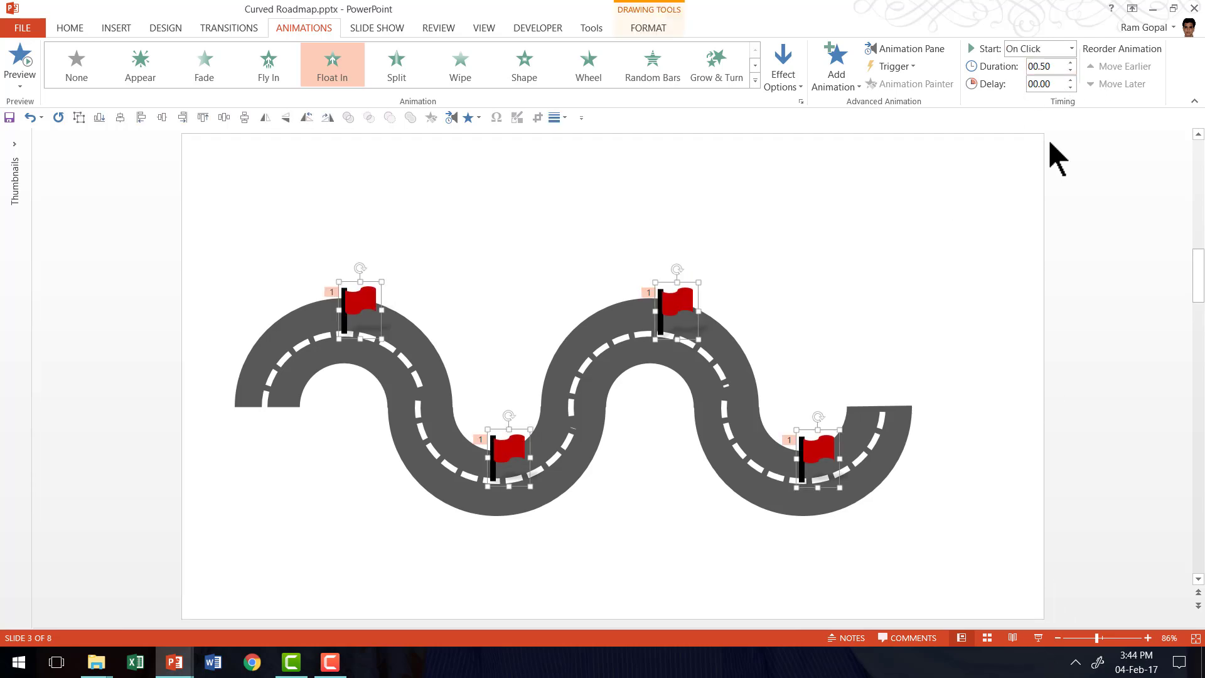
pyautogui.click(1042, 49)
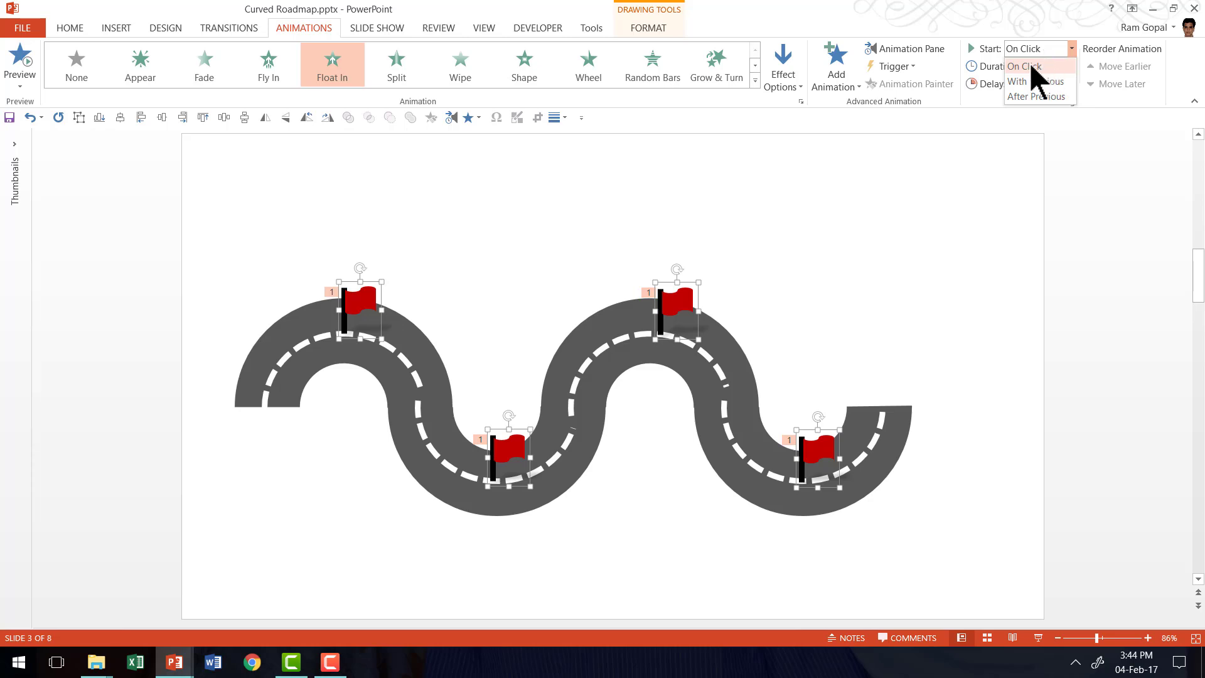
pyautogui.click(1030, 65)
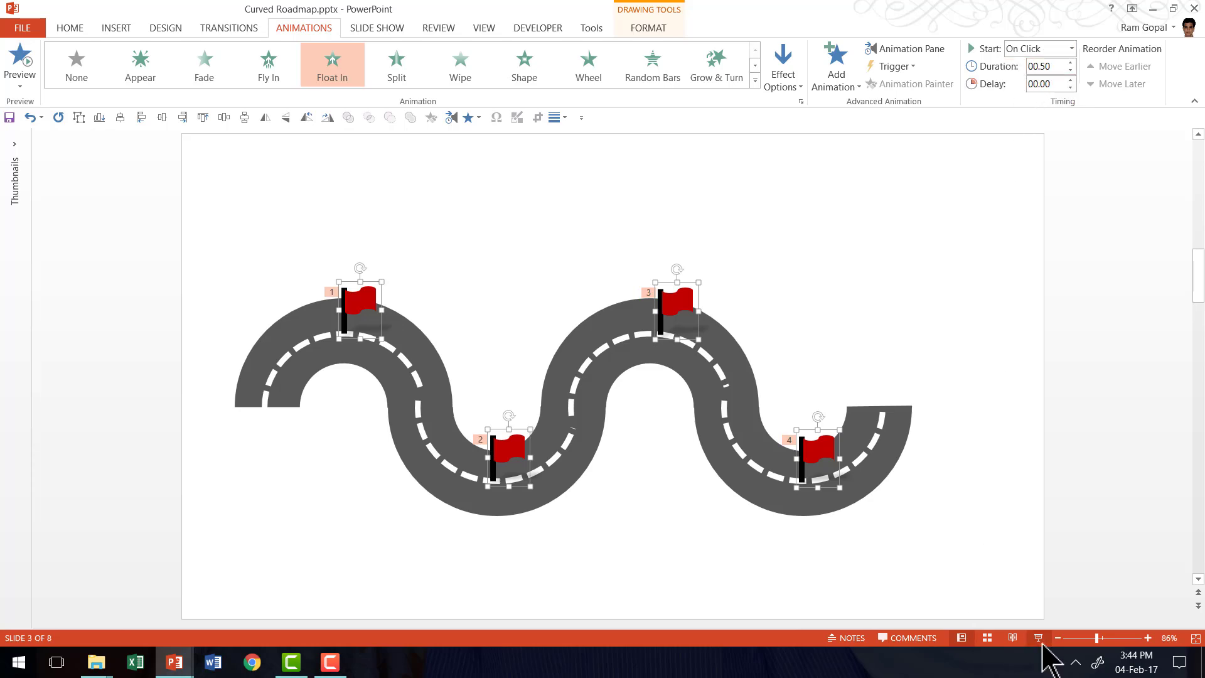